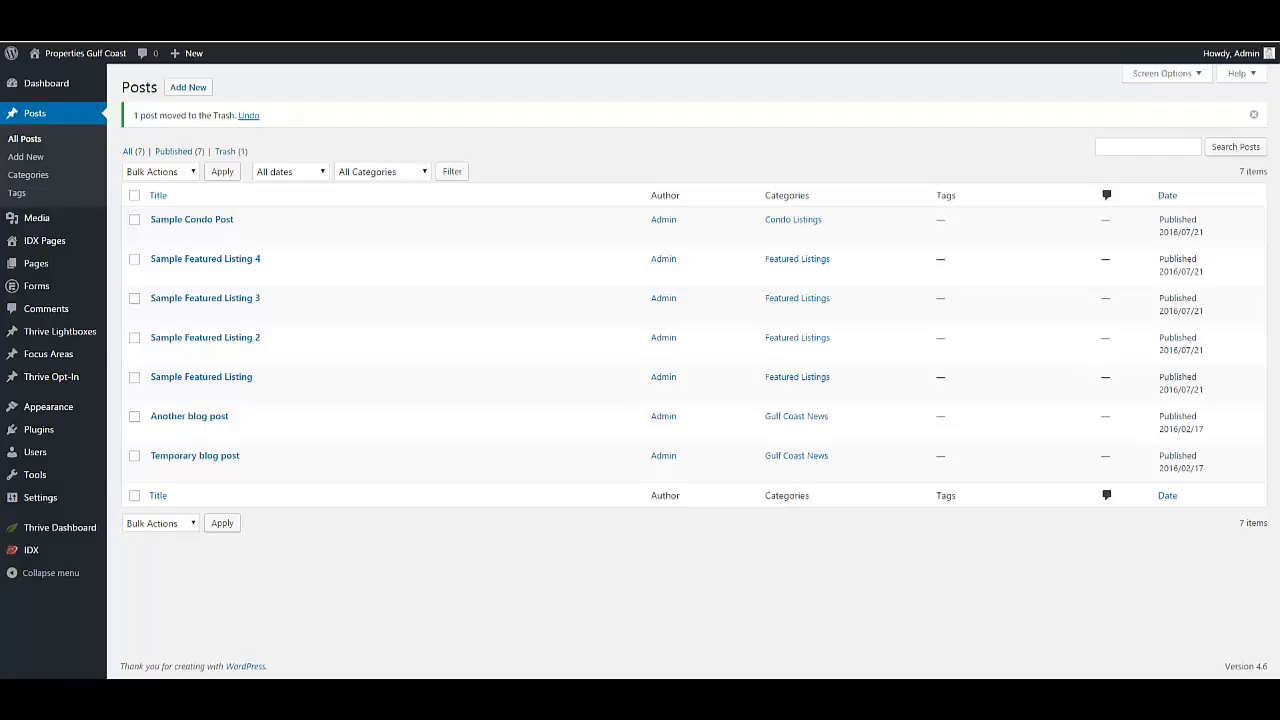
Start a new post and title it "Robinwood Forest Saucier MS"
click(188, 88)
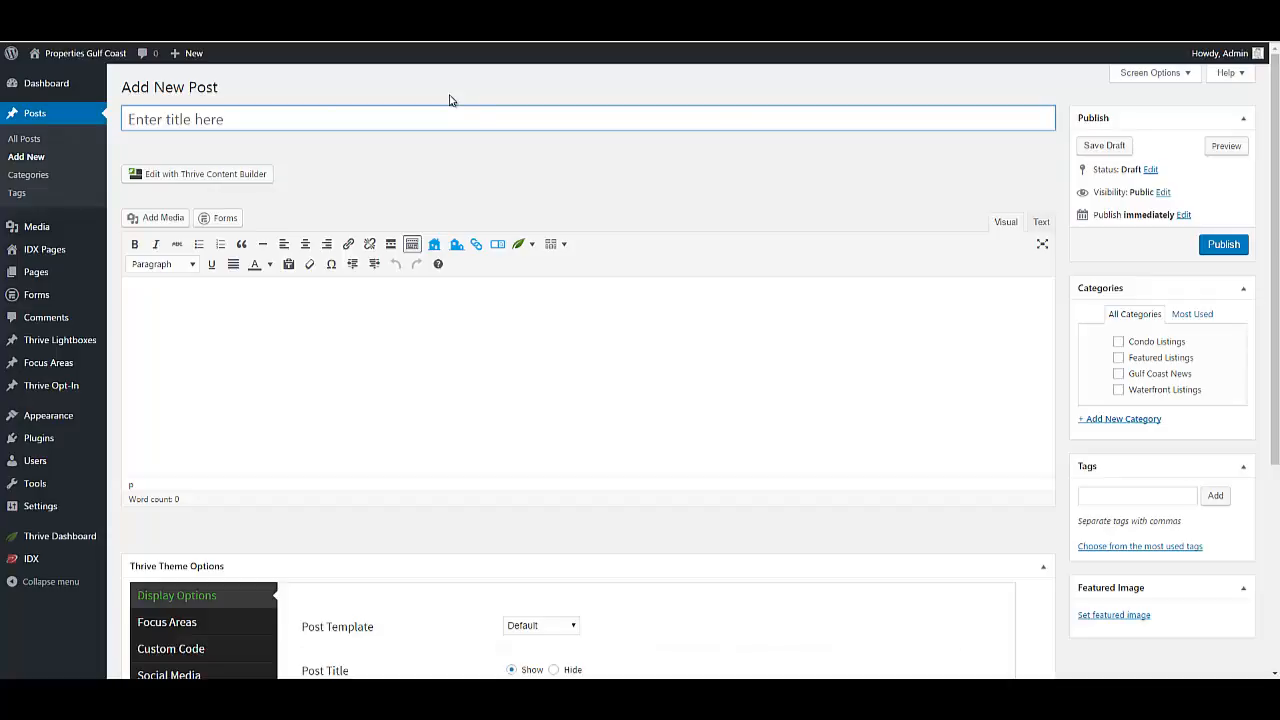
text(Robinwood Fore)
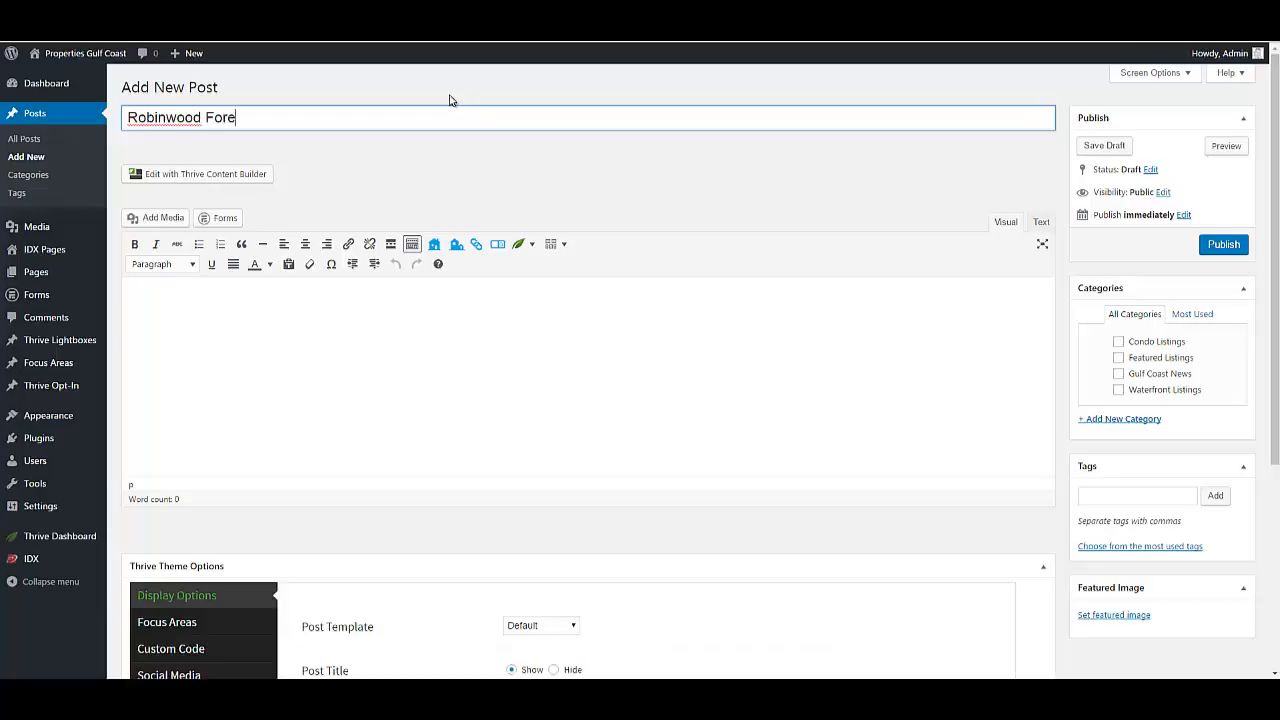
text(st Saucier MS)
Copy the post title and paste it six times in a row into the post body
triple_click(300, 119)
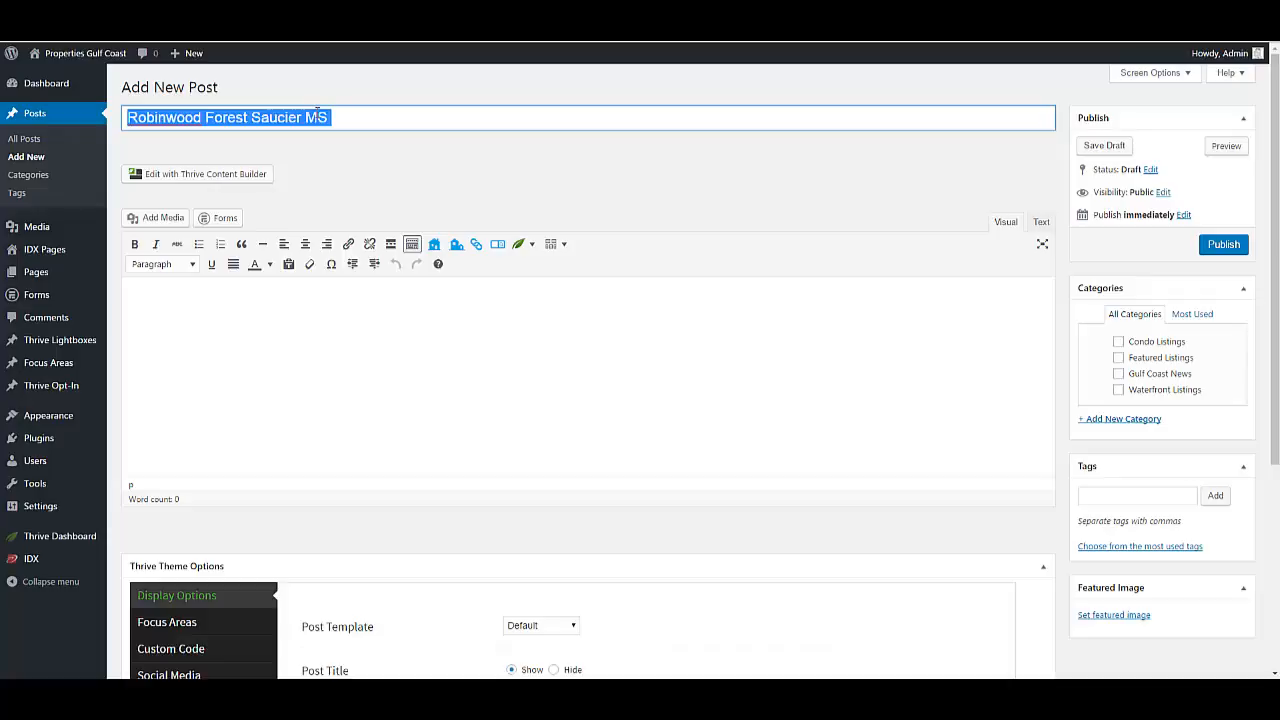
click(300, 297)
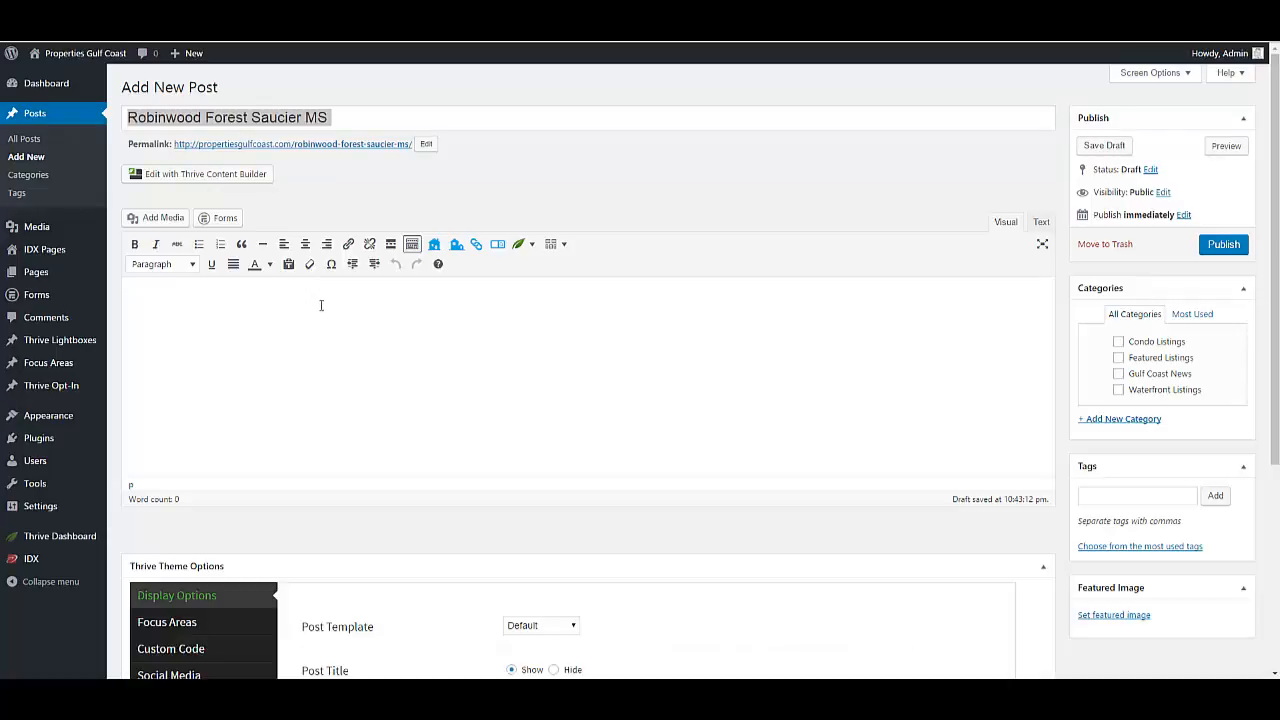
key(ctrl+v)
key(ctrl+v)
key(ctrl+v)
key(ctrl+v)
key(ctrl+v)
key(ctrl+v)
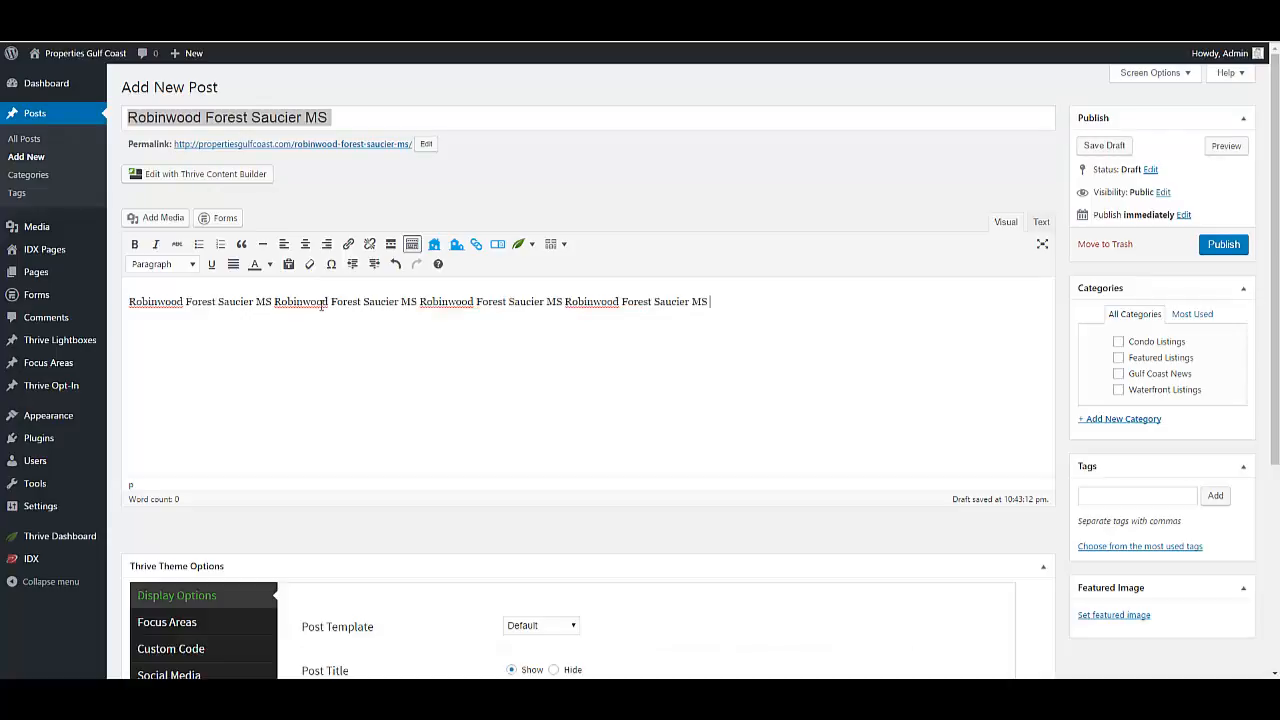
Split the repeated "Robinwood Forest Saucier MS" text so that each of the six copies is its own paragraph
click(273, 303)
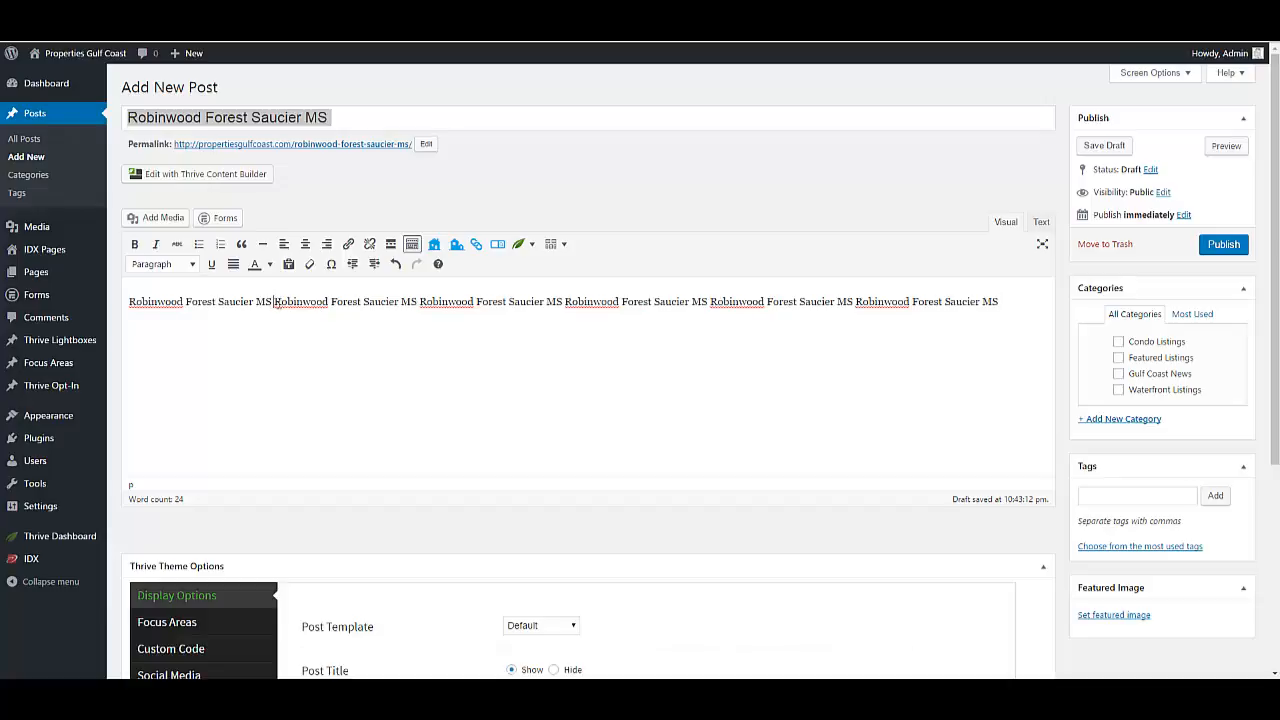
key(Return)
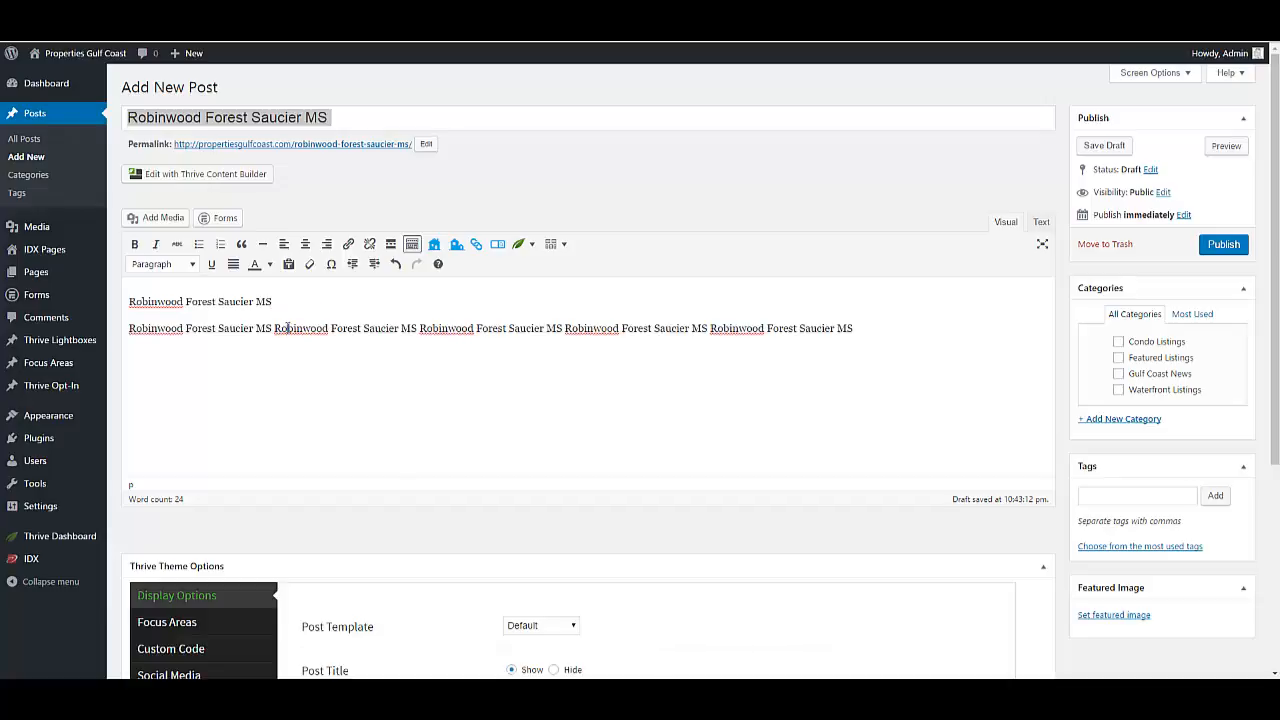
click(276, 329)
key(Return)
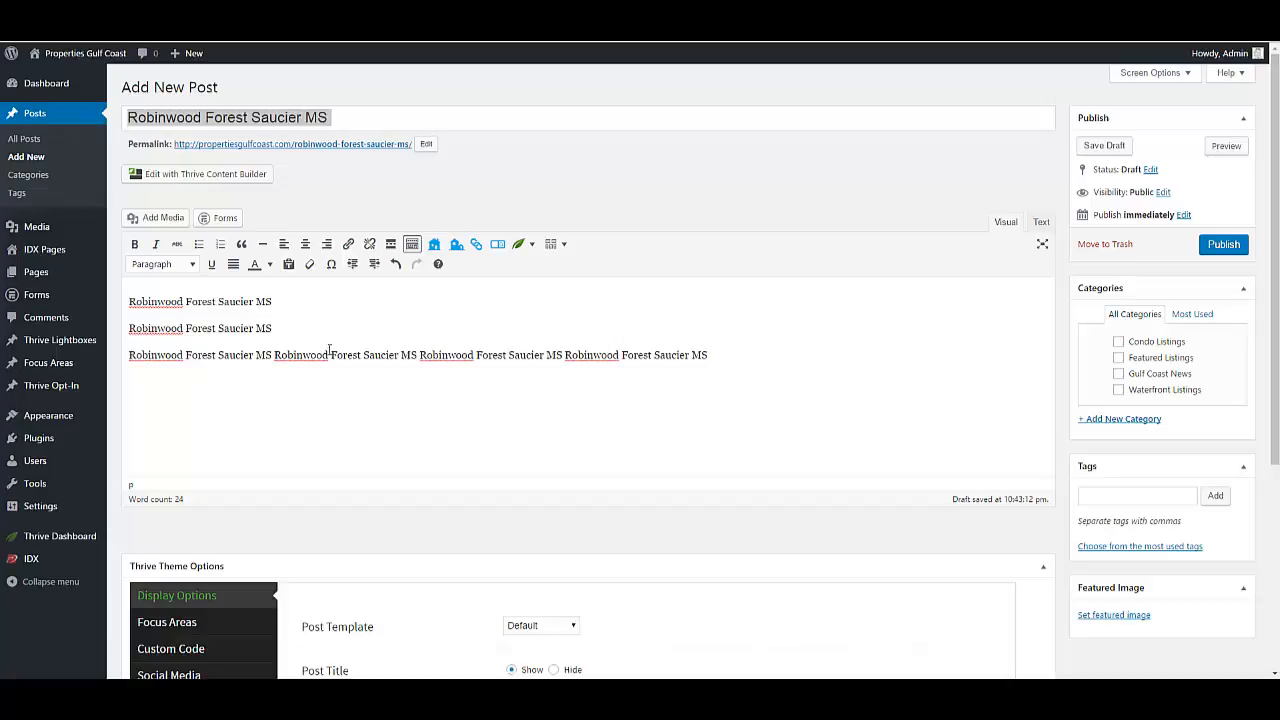
click(274, 356)
key(Return)
click(274, 381)
key(Return)
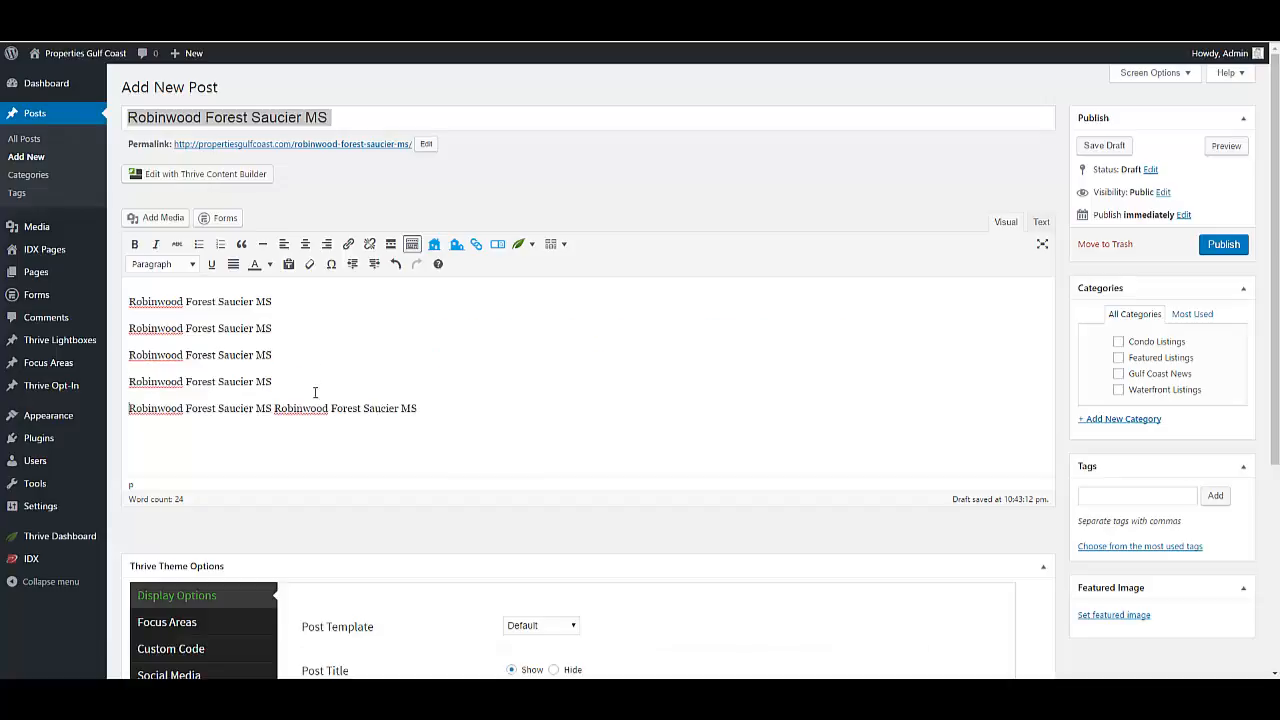
click(274, 408)
key(Return)
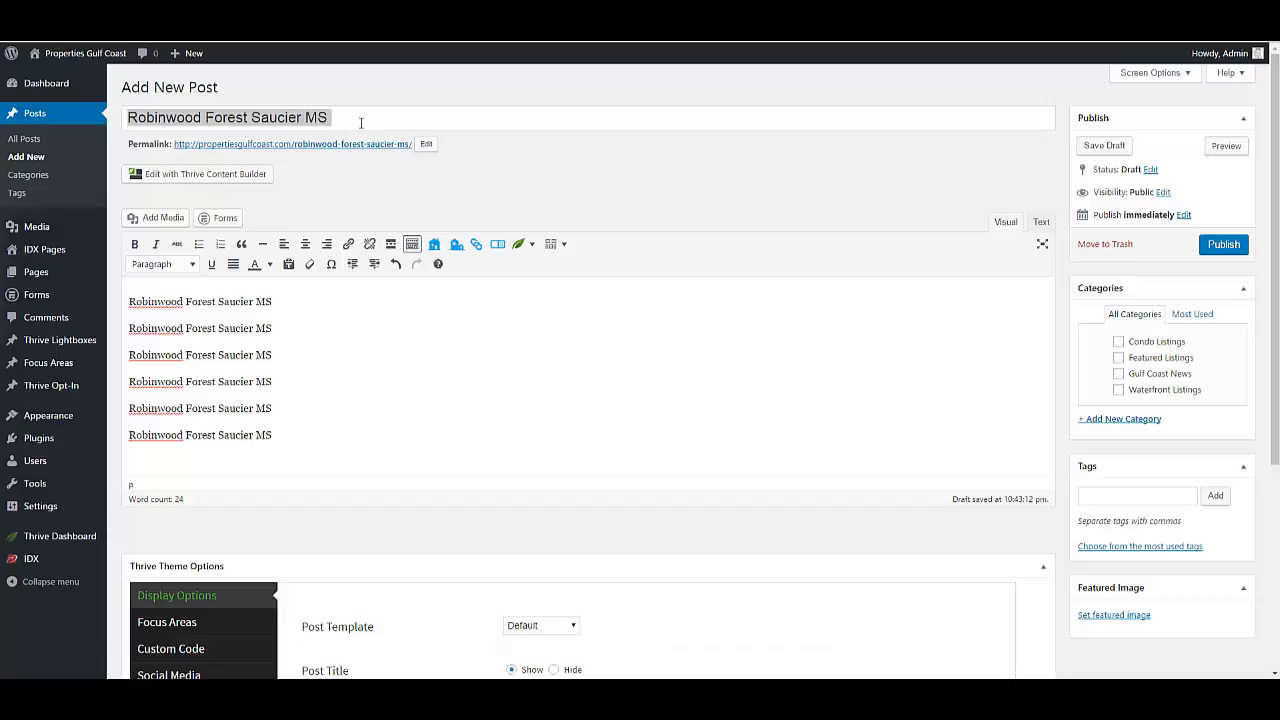
click(190, 266)
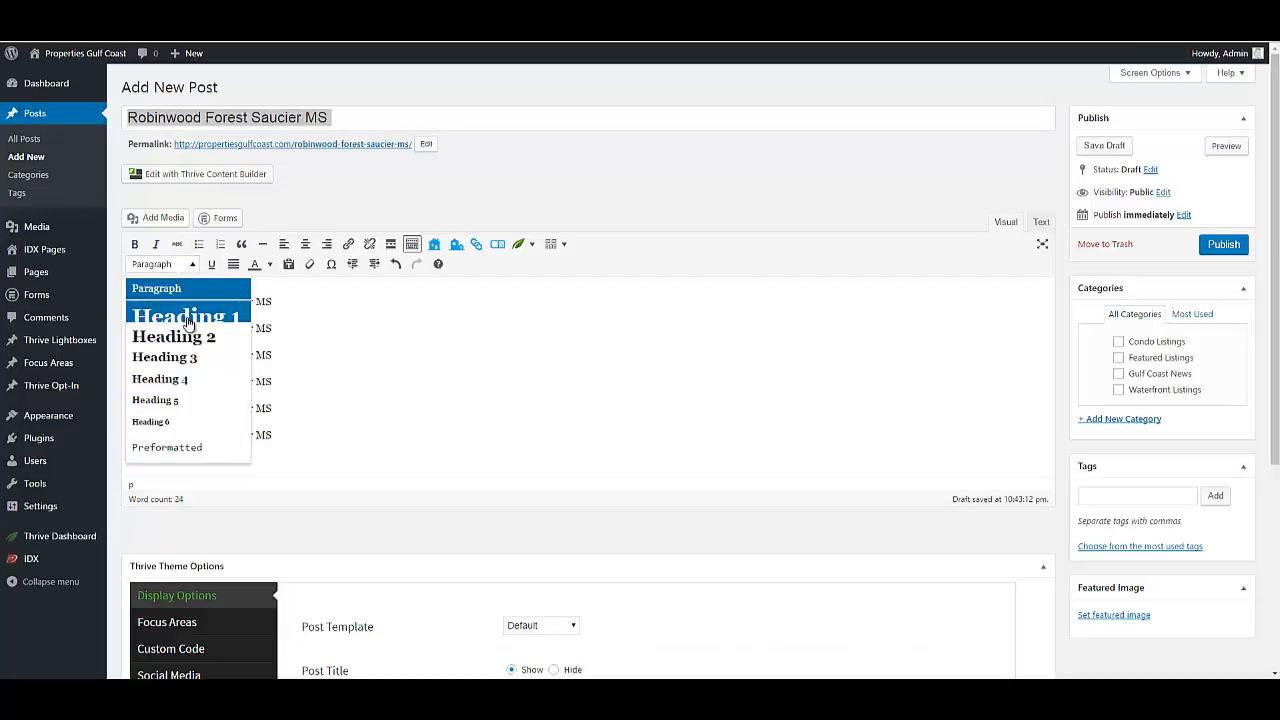
click(336, 182)
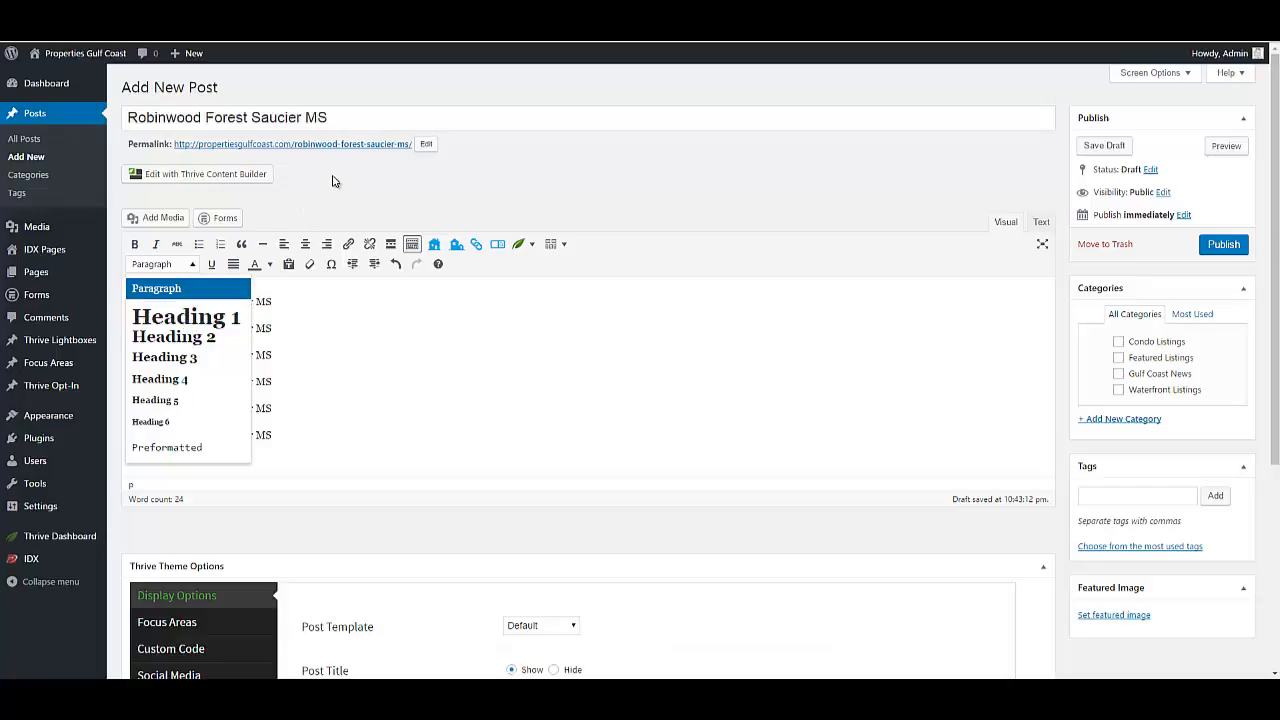
double_click(298, 117)
triple_click(298, 117)
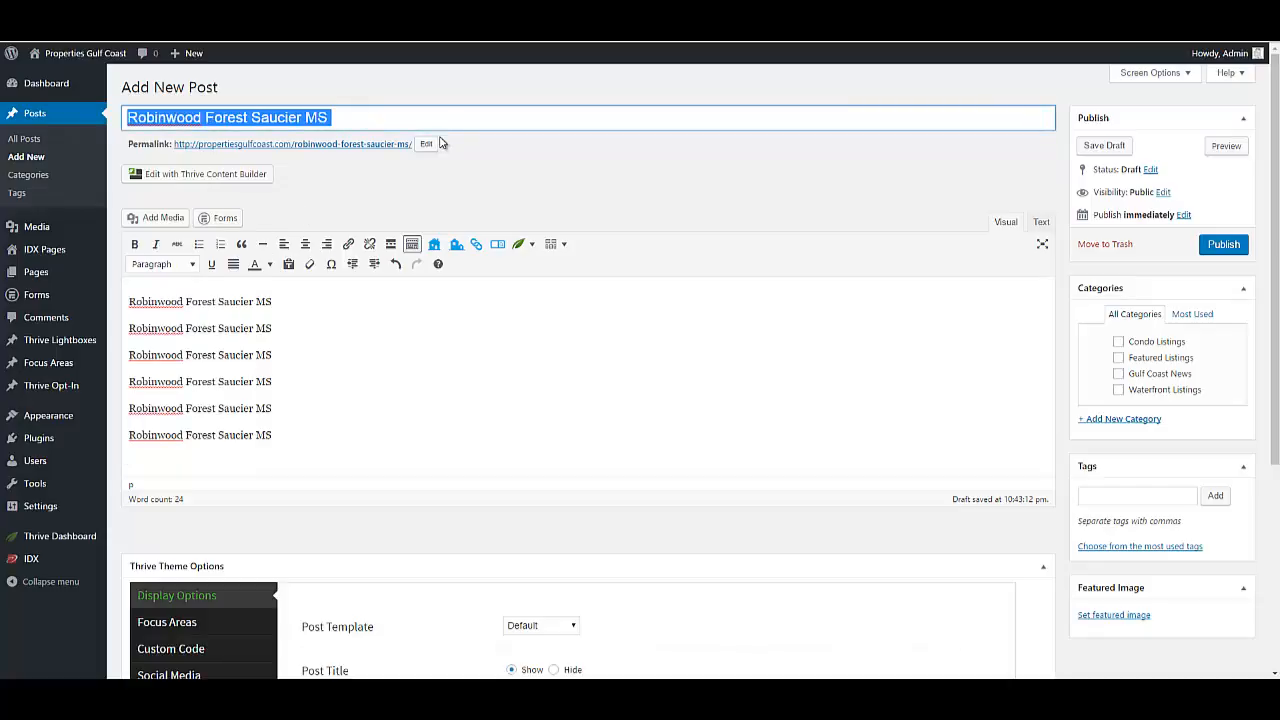
click(480, 160)
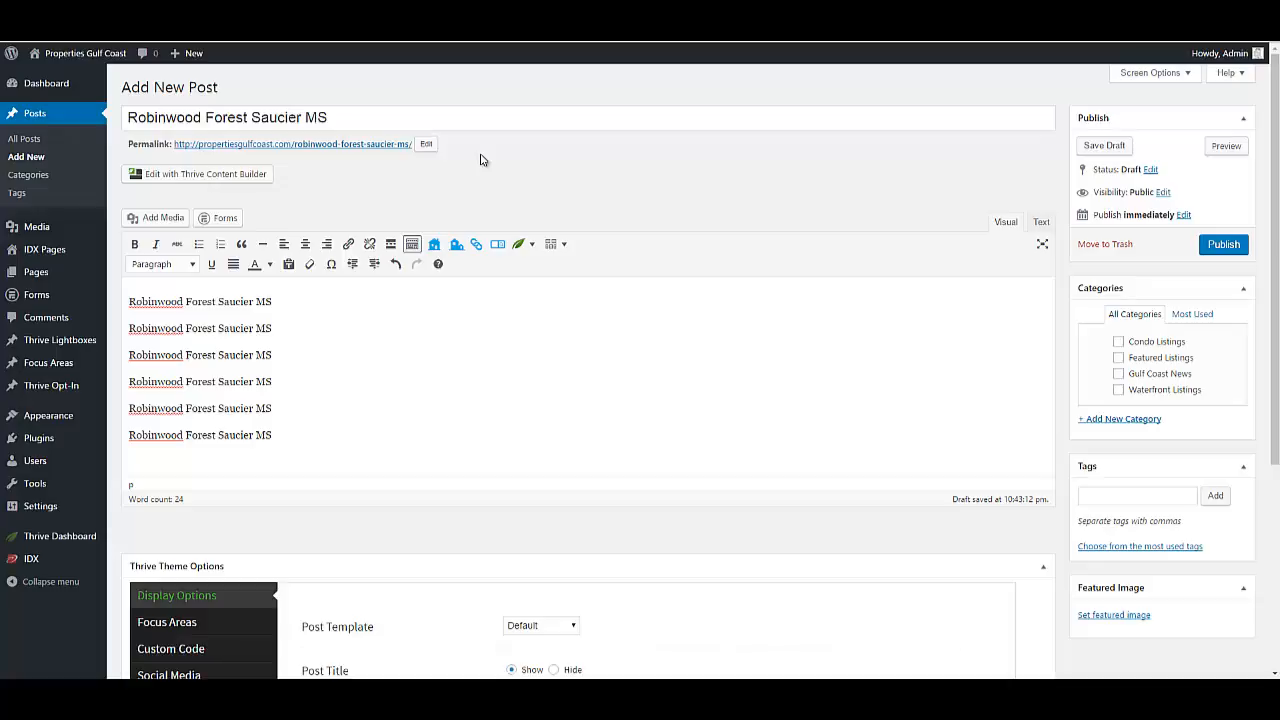
Format the first "Robinwood Forest Saucier MS" line in the body as Heading 3
triple_click(231, 301)
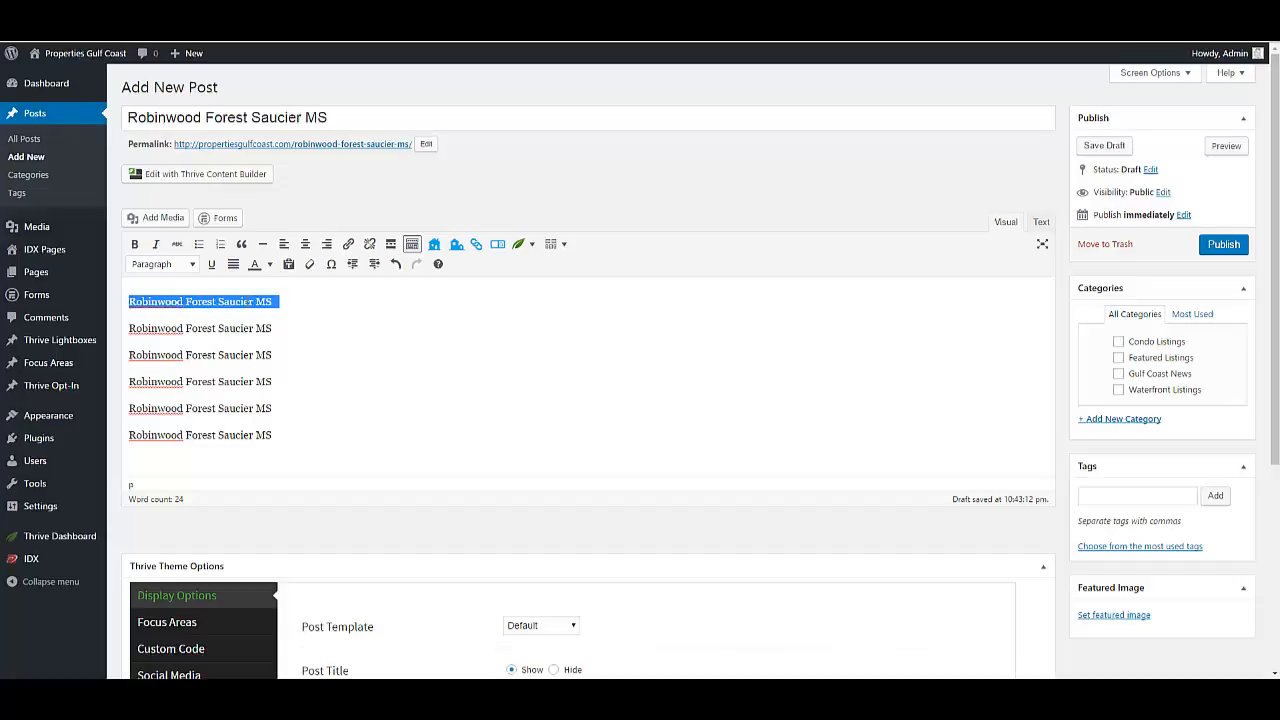
click(190, 265)
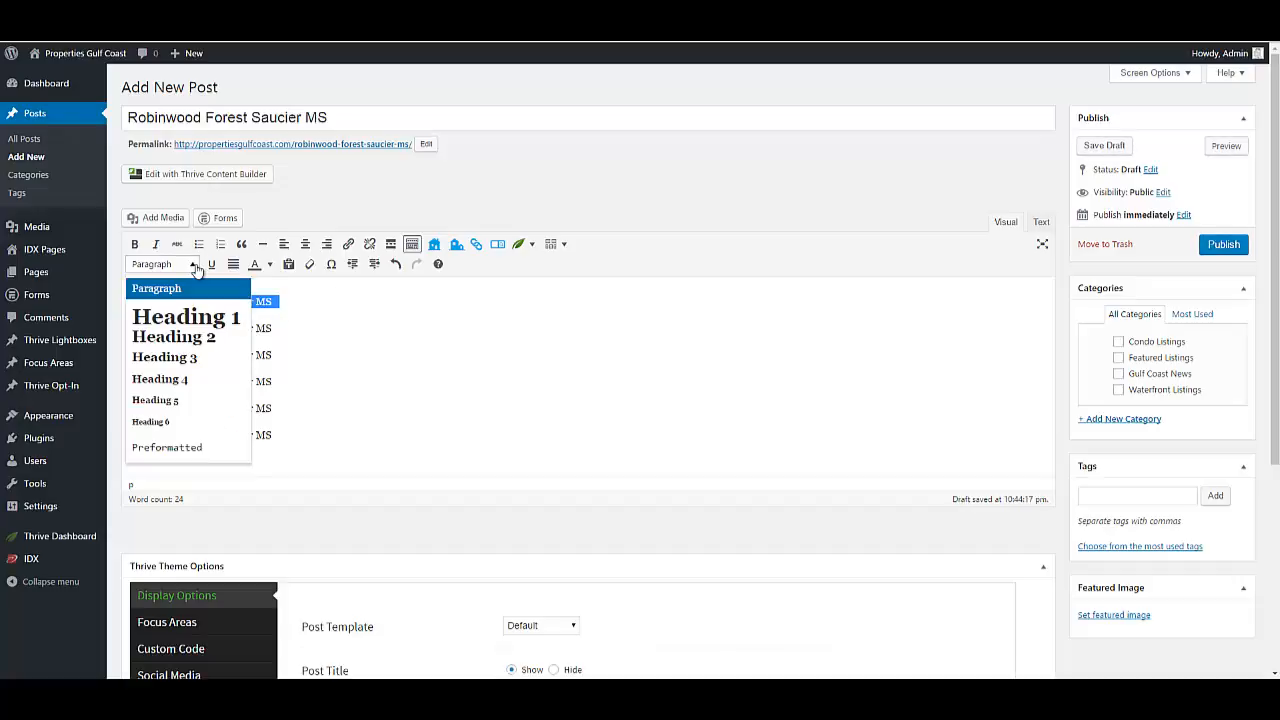
click(187, 357)
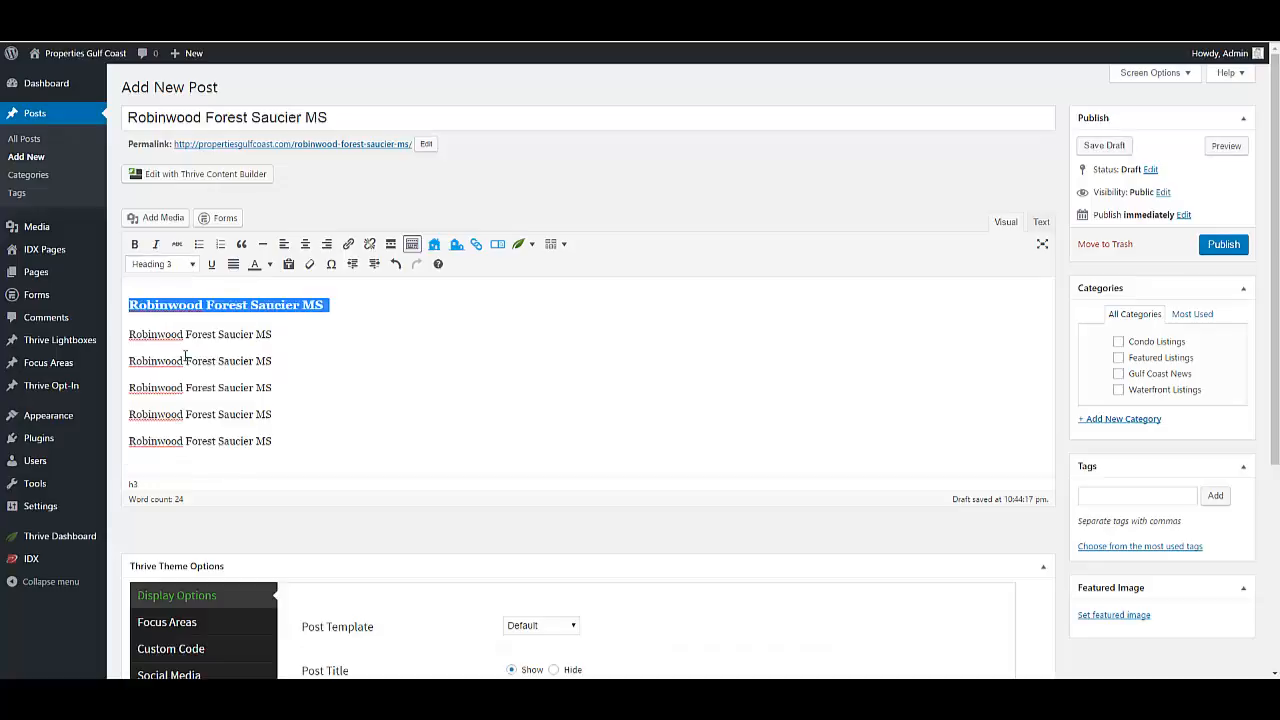
Make the second body line bold, the third italic and the fourth underlined
triple_click(239, 336)
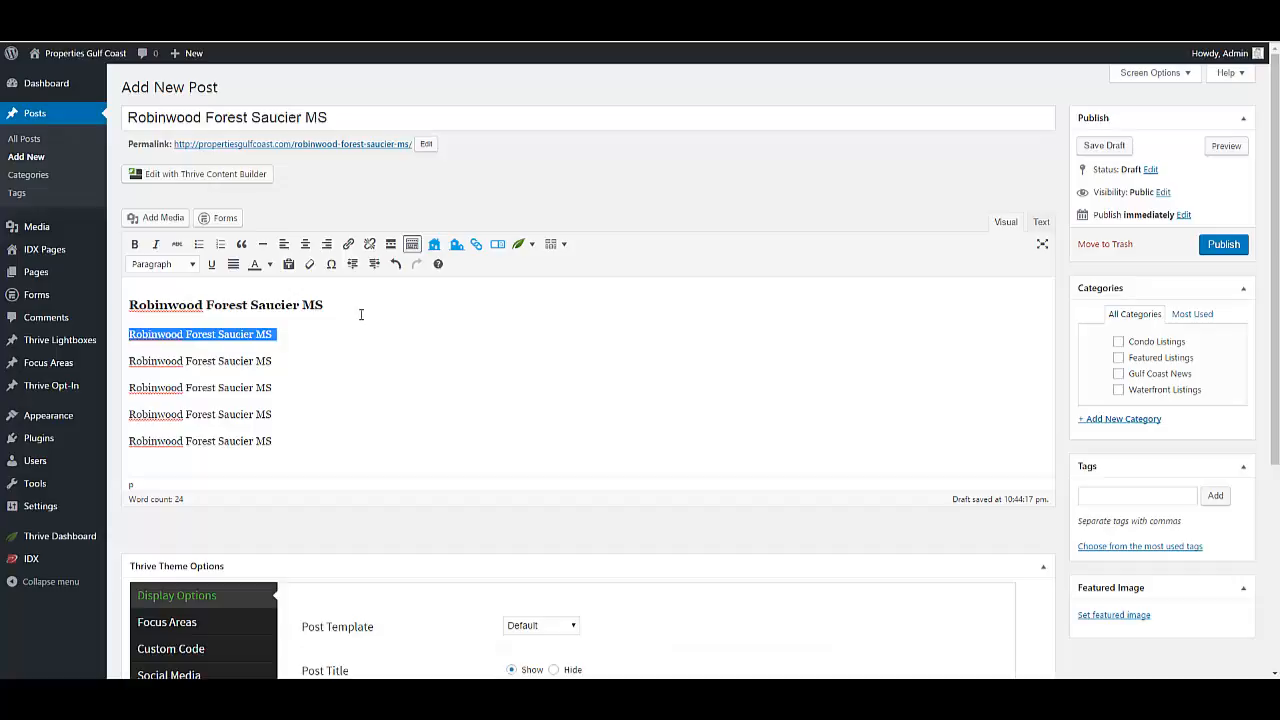
click(134, 244)
triple_click(190, 361)
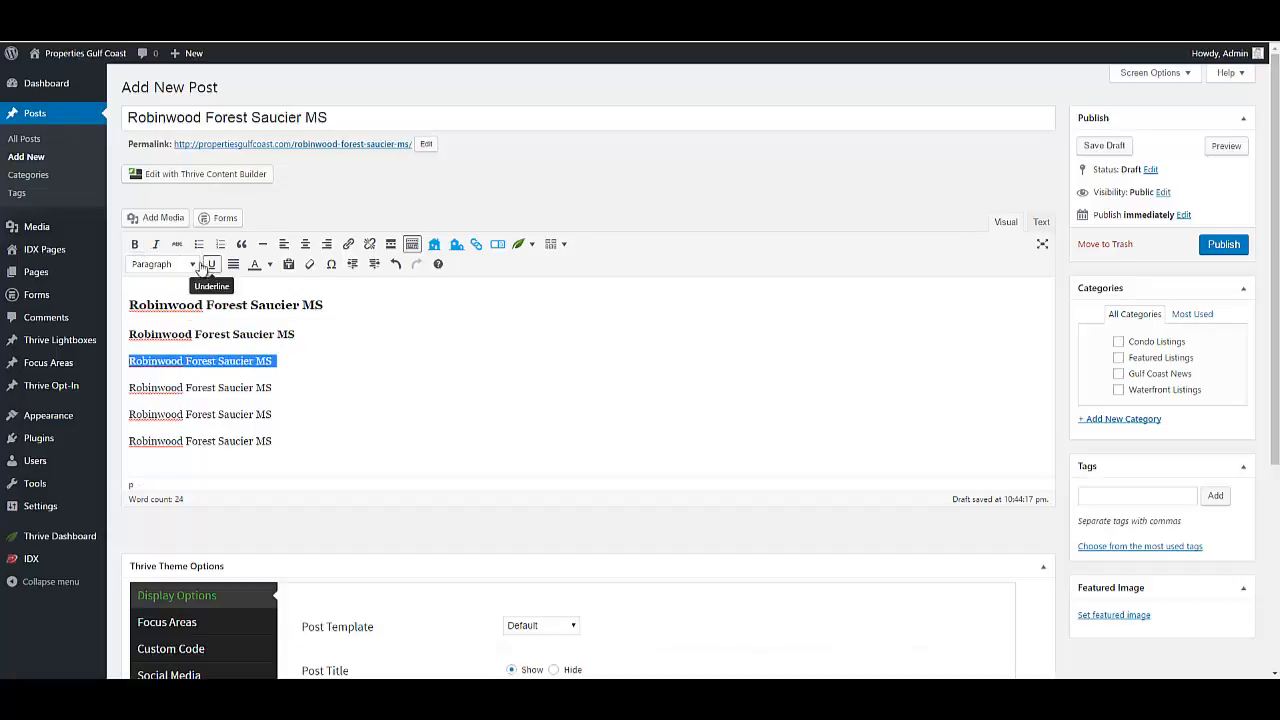
click(157, 244)
triple_click(215, 388)
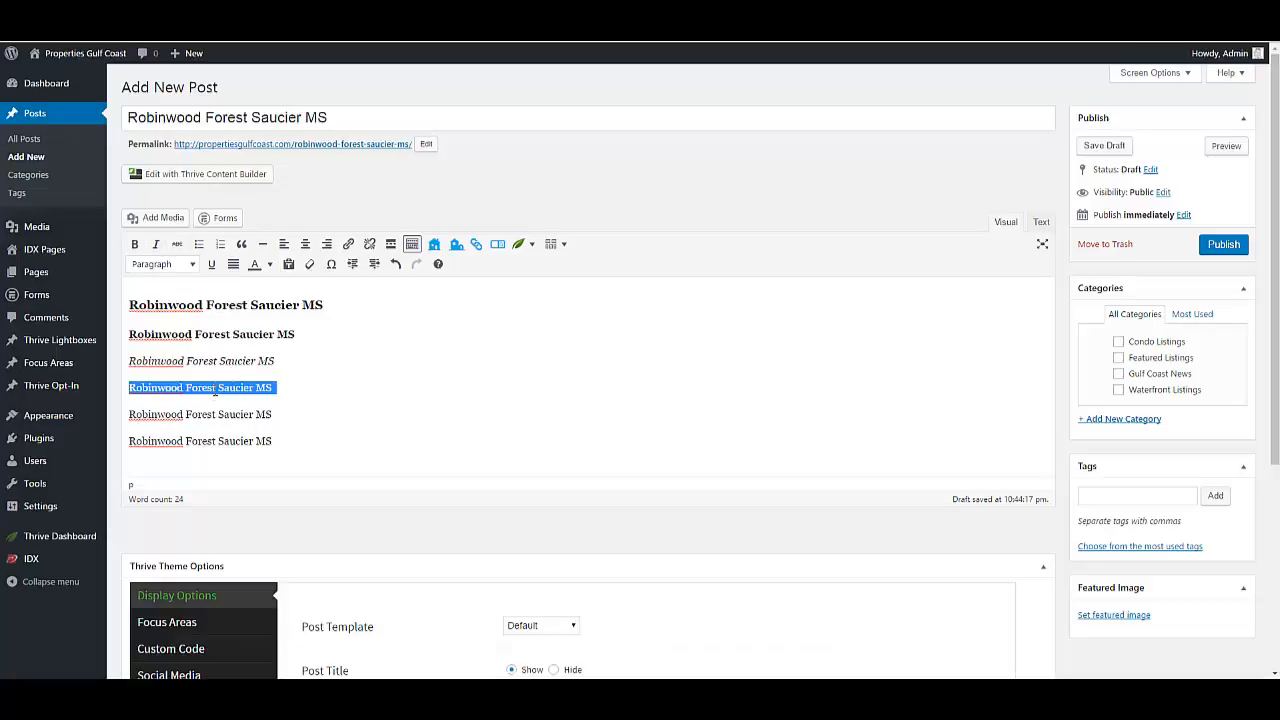
click(211, 264)
Insert an empty line above the Heading 3 line at the start of the post body
click(130, 304)
key(Return)
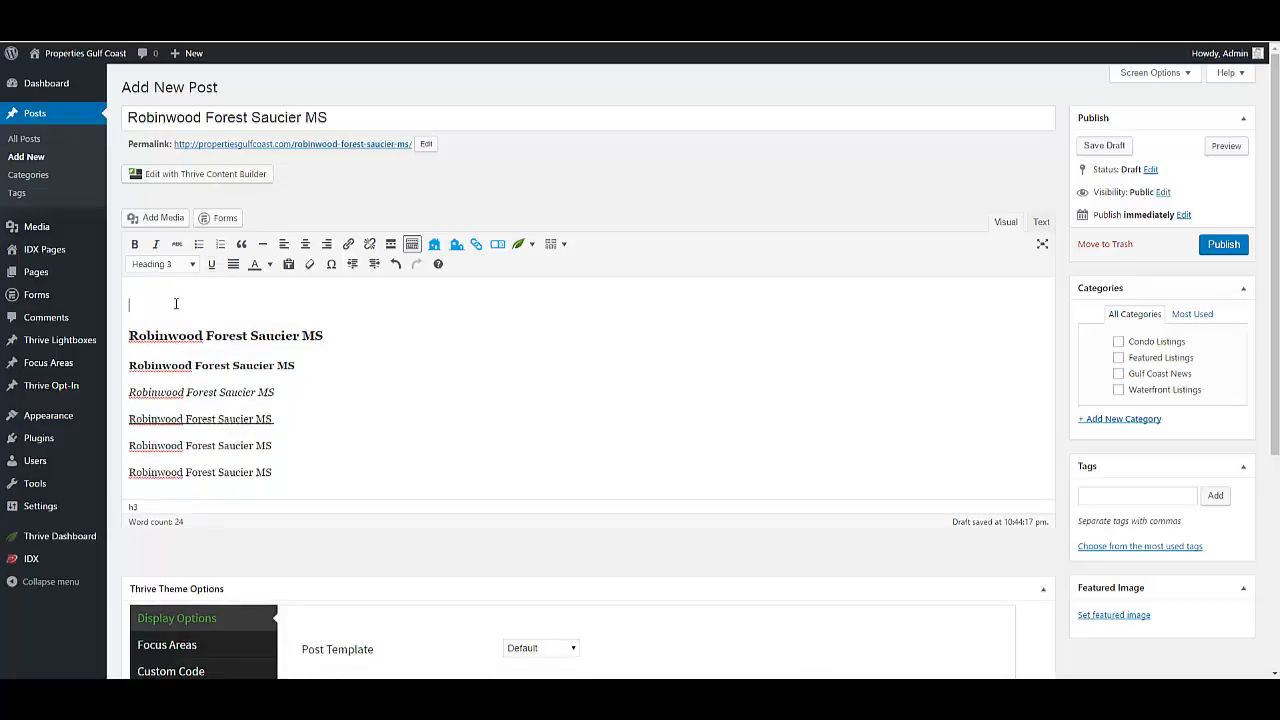
text(Content)
key(BackSpace)
key(BackSpace)
key(BackSpace)
key(BackSpace)
key(BackSpace)
key(BackSpace)
key(BackSpace)
Set the empty first line to Paragraph format and enter "Content Content" on it
click(188, 266)
click(170, 288)
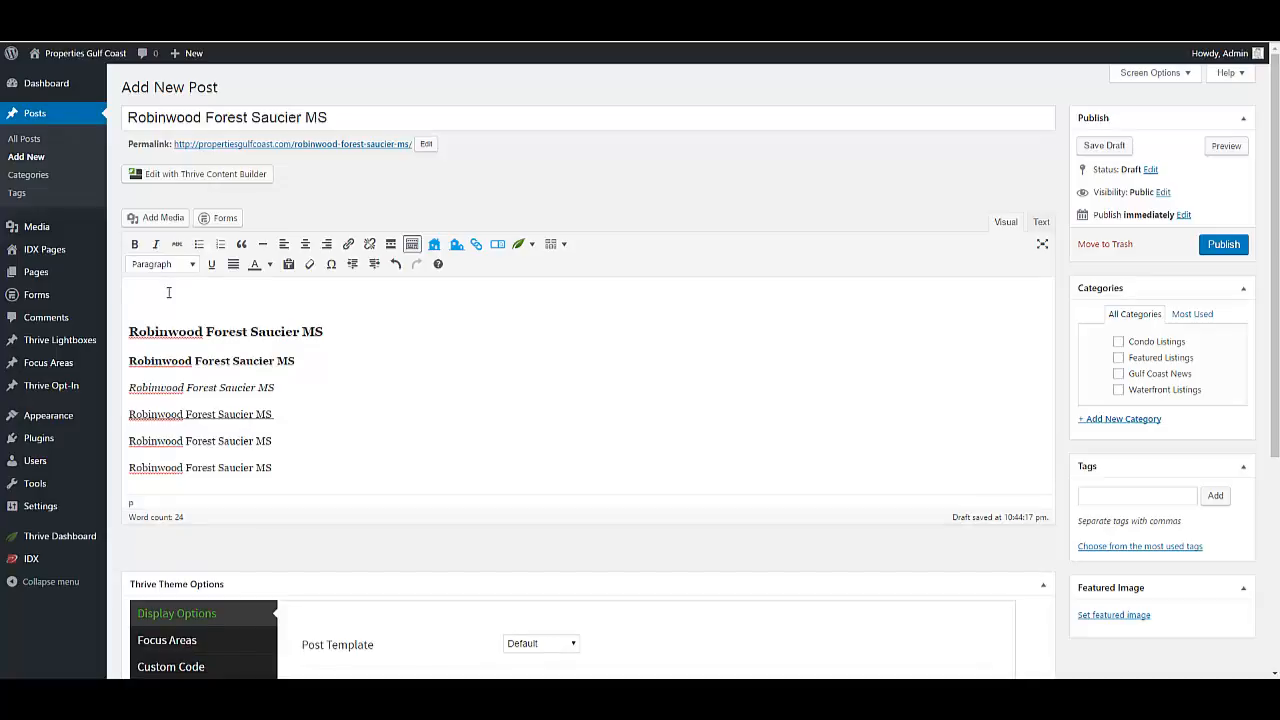
text(Content Content)
Copy "Content Content" and paste it repeatedly to build an opening filler paragraph about three lines long above the heading
drag(211, 300, 129, 303)
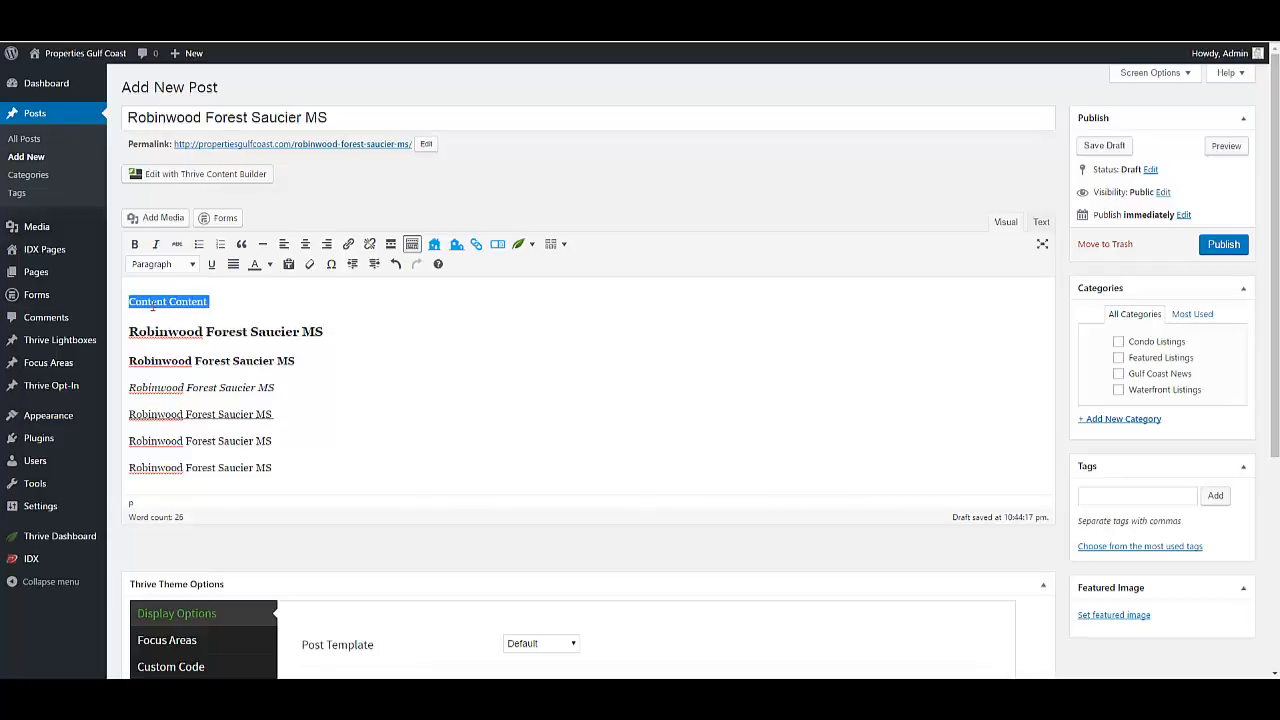
key(ctrl+c)
click(219, 302)
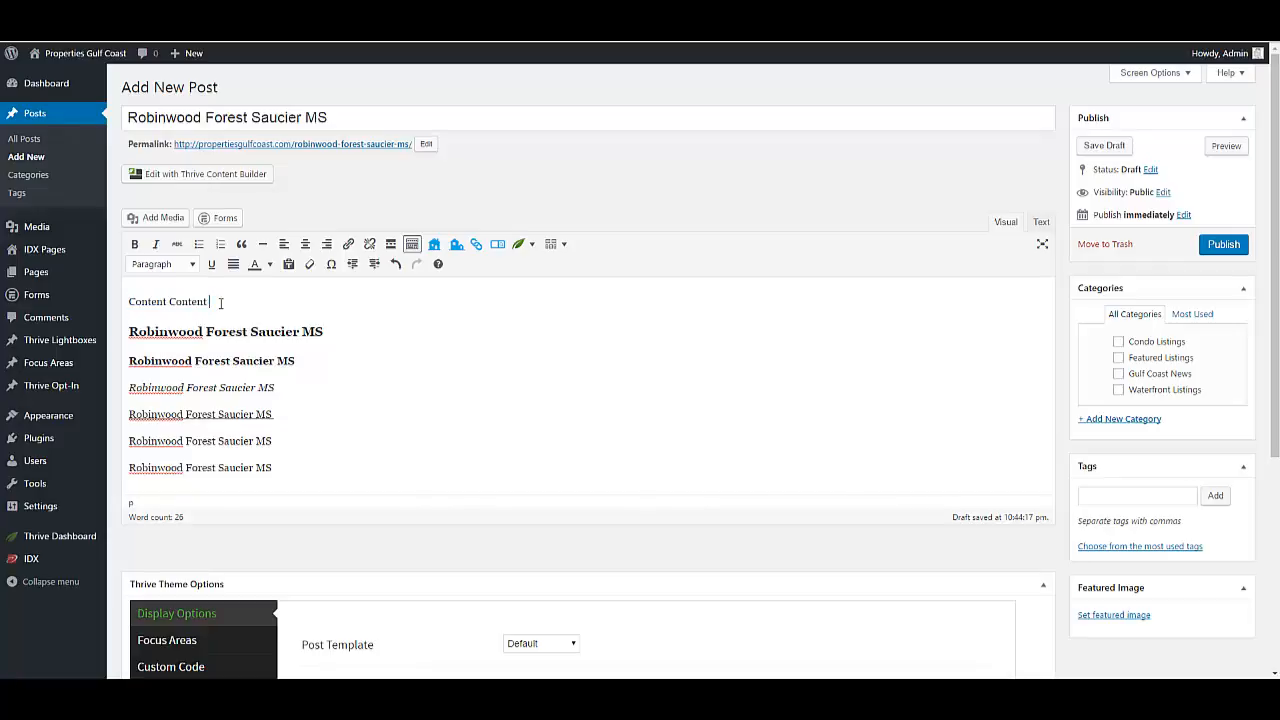
key(ctrl+v)
key(ctrl+v)
key(ctrl+v)
key(ctrl+v)
key(ctrl+v)
key(ctrl+v)
key(ctrl+v)
key(ctrl+v)
key(ctrl+v)
key(ctrl+v)
key(ctrl+v)
key(ctrl+v)
key(ctrl+v)
key(ctrl+v)
key(ctrl+v)
key(ctrl+v)
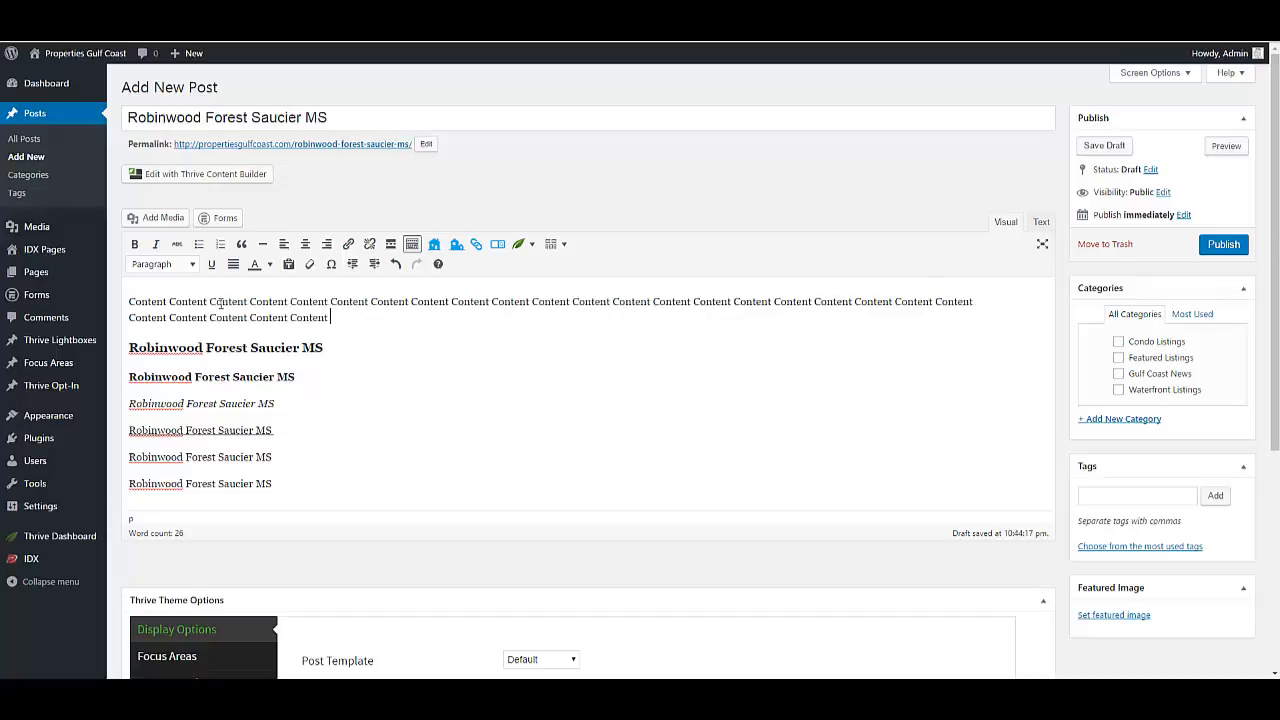
key(ctrl+v)
key(ctrl+v)
key(ctrl+v)
key(ctrl+v)
key(ctrl+v)
key(ctrl+v)
key(ctrl+v)
key(ctrl+v)
key(ctrl+v)
key(ctrl+v)
key(ctrl+v)
key(ctrl+v)
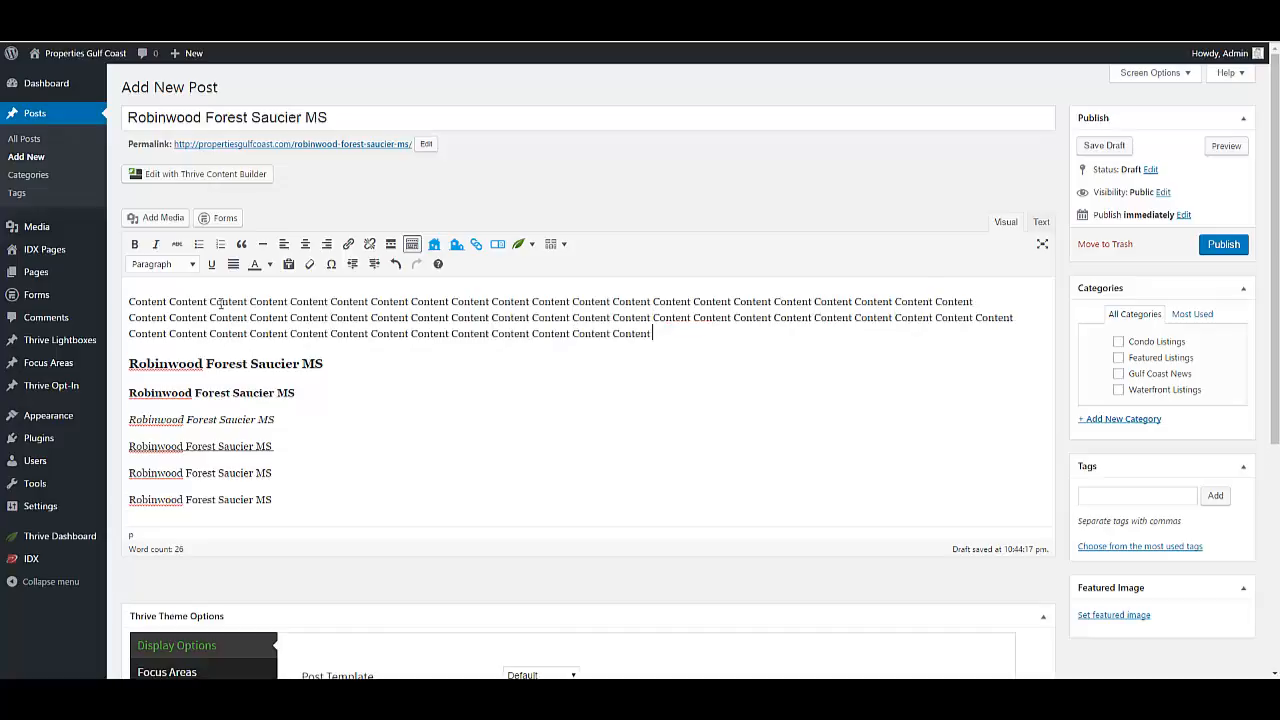
Add a new paragraph below the Heading 3 line and fill it with about three lines of repeated "Content" text
click(342, 363)
key(Return)
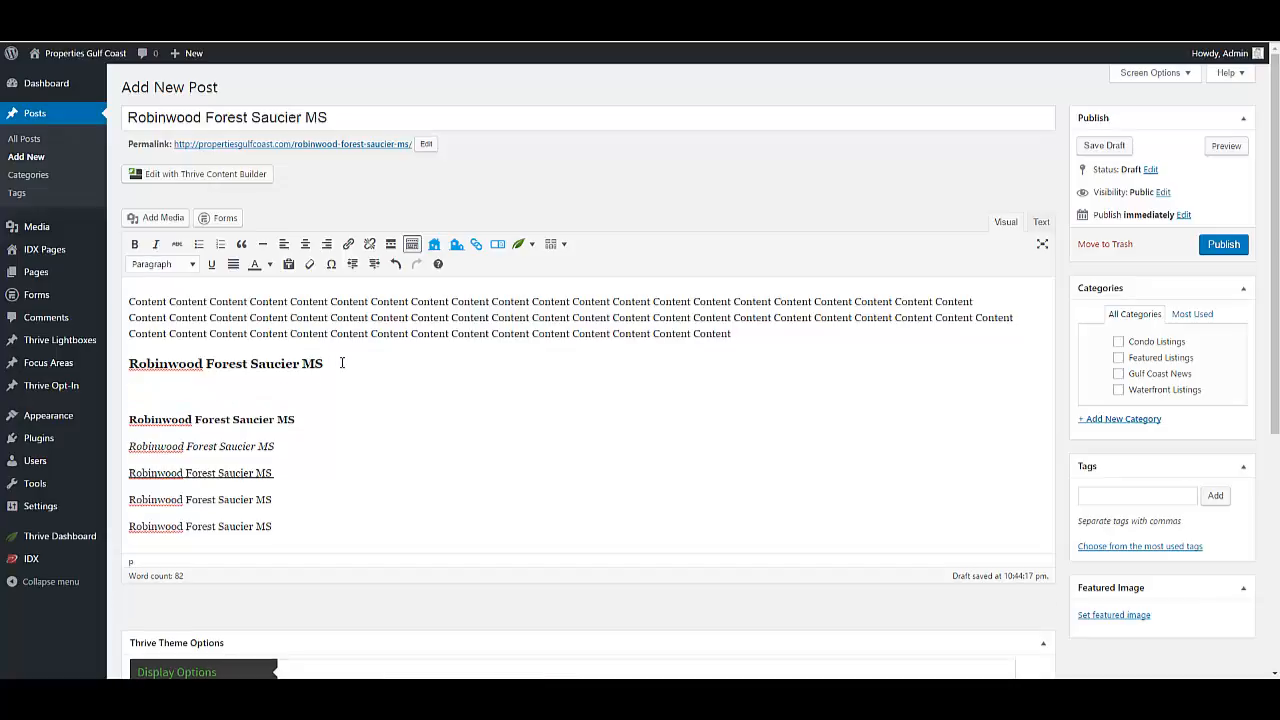
text(Content Content Content Content Content Content Content Content Content Content Content Content)
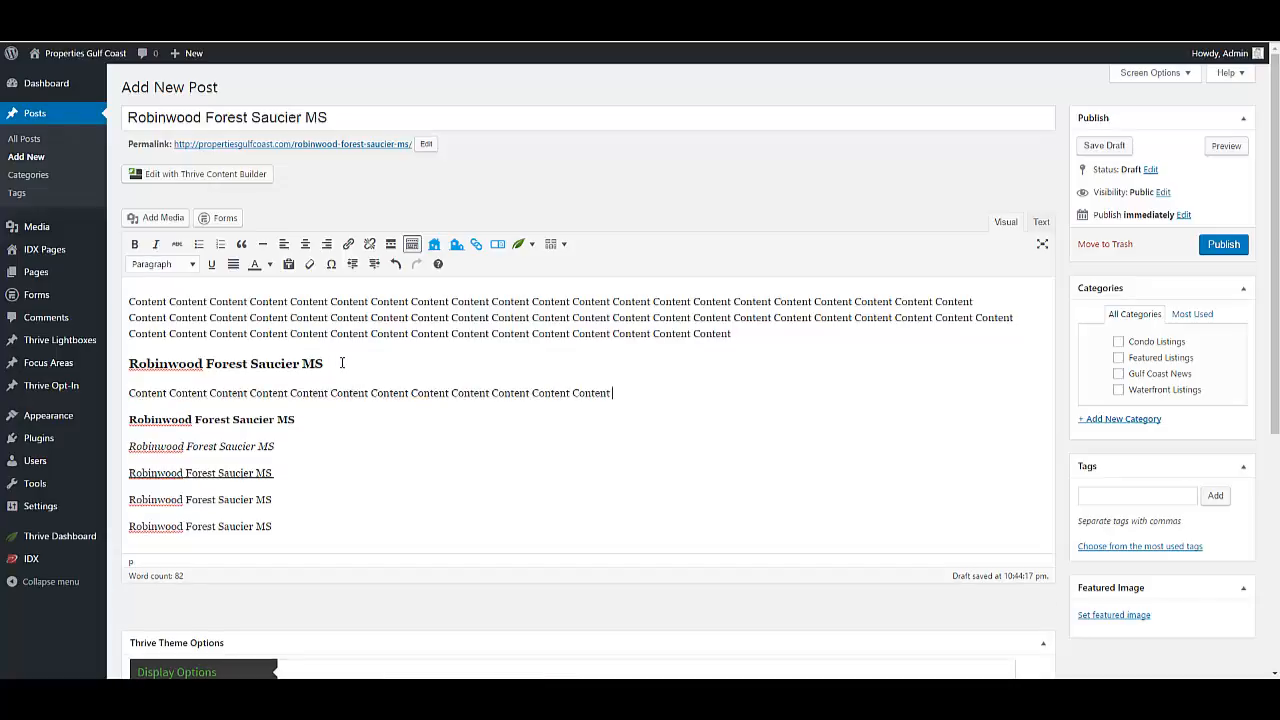
text( Content Content Content Content Content Content Content Content Content Content Content Content Content Content Content Content Content Content Content Content Content Content Content Content Content Content Content Content Content Content Content Content Content Content Content Content Content Content Content Content )
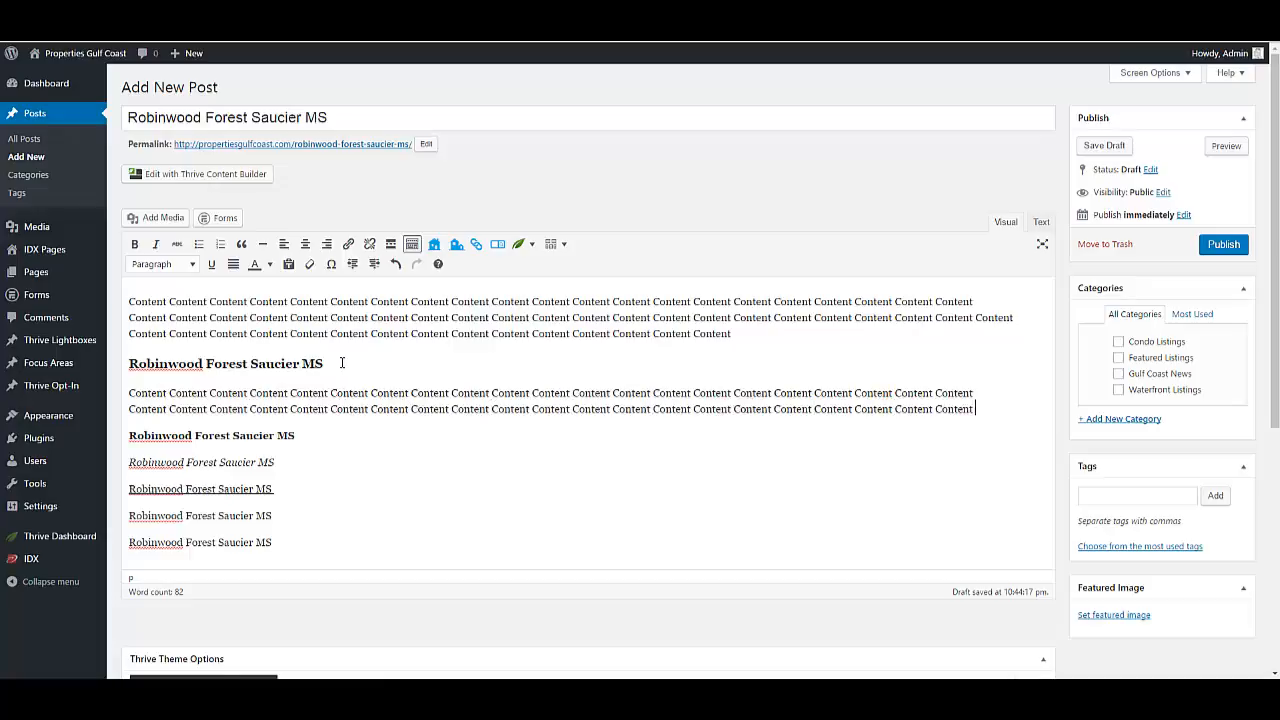
text(Content Content Content Content Content Content Content Content Content Content Content)
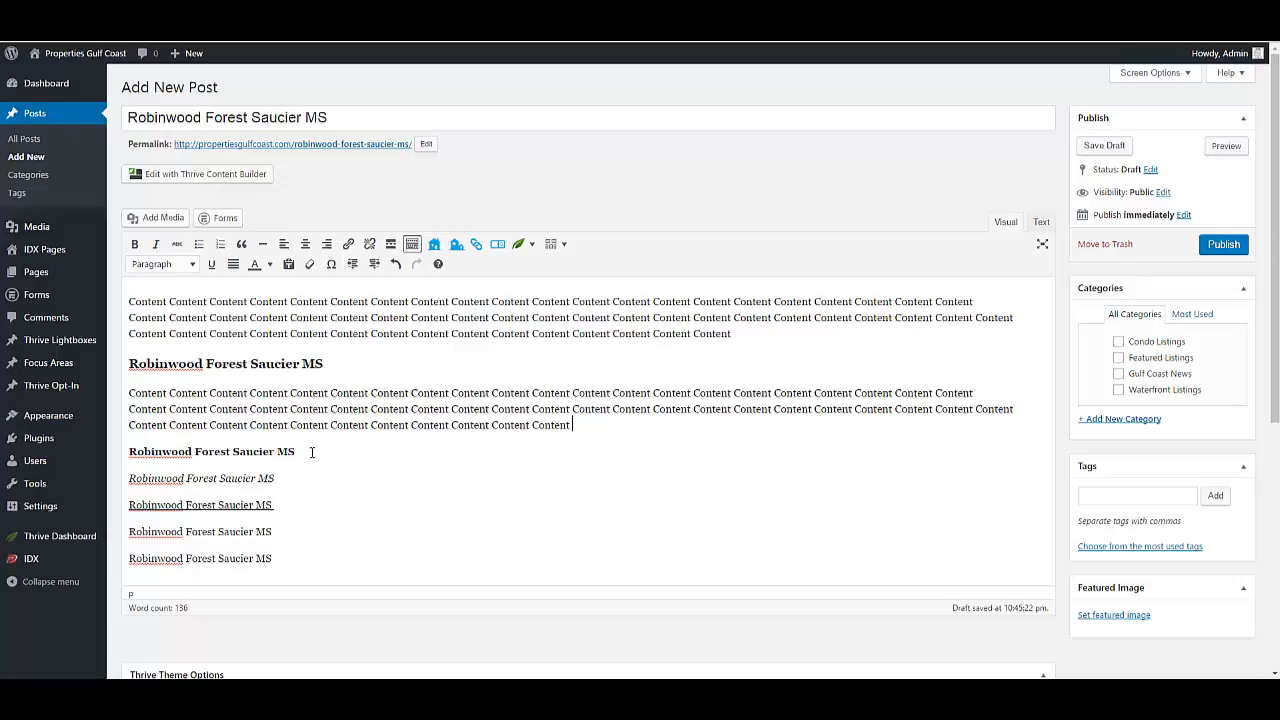
triple_click(228, 310)
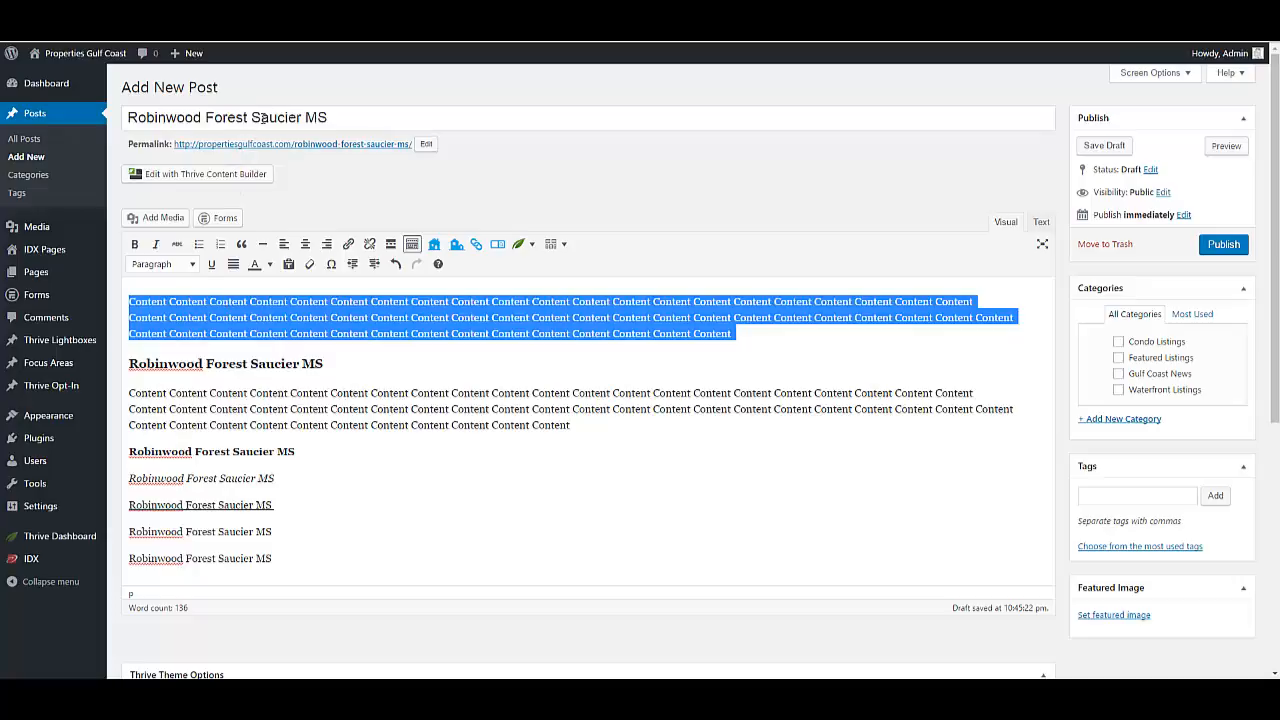
double_click(281, 364)
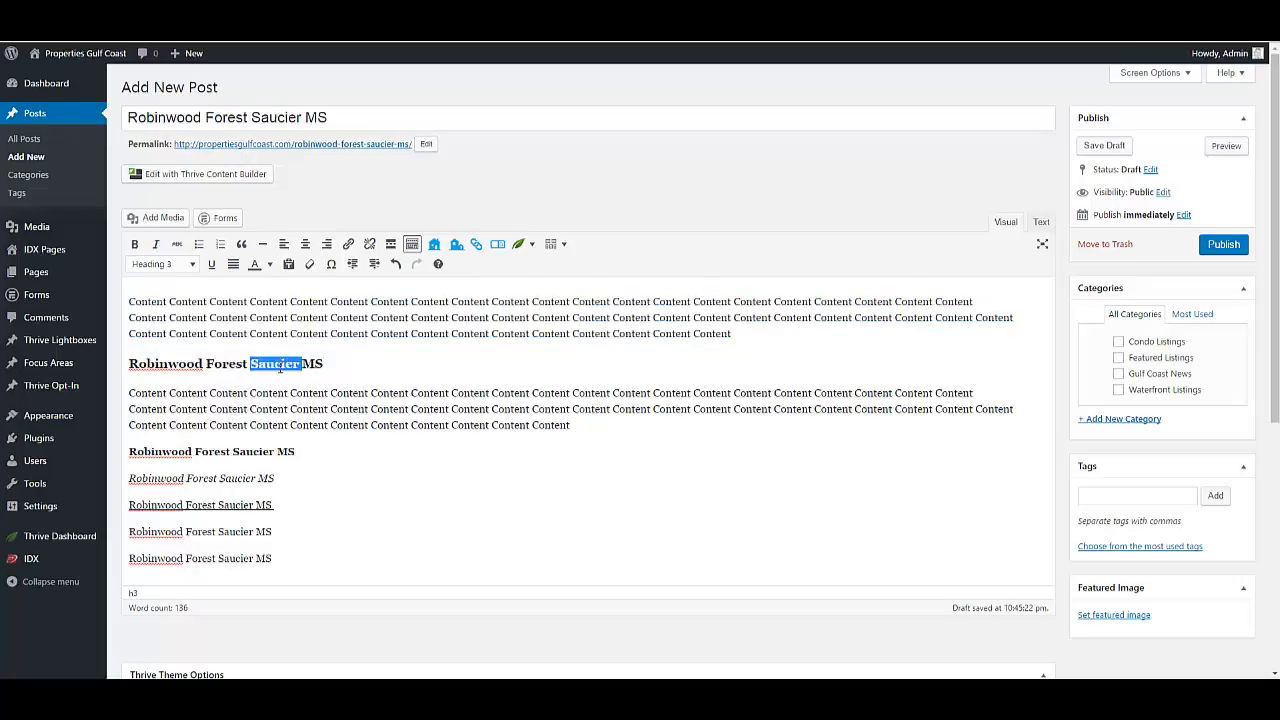
click(297, 406)
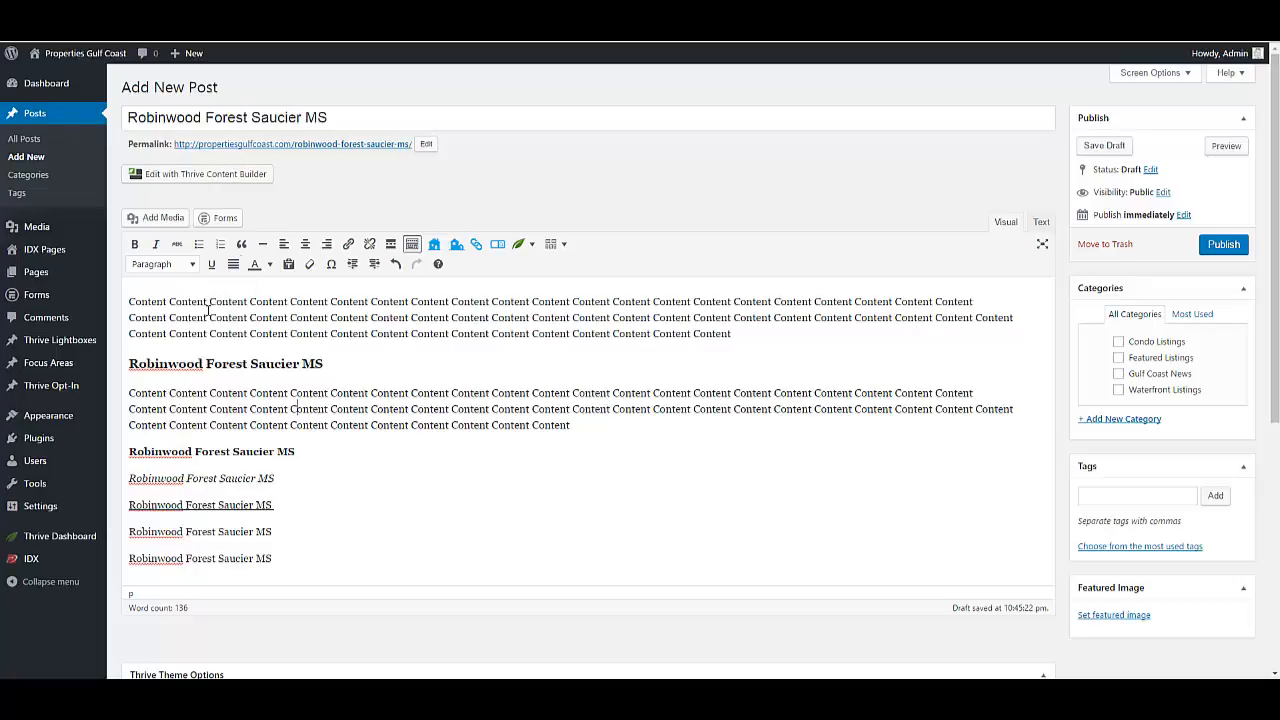
Extend the Heading 3 line to read "Home Prices in Robinwood Forest Saucier MS"
click(131, 363)
text(Home Prices)
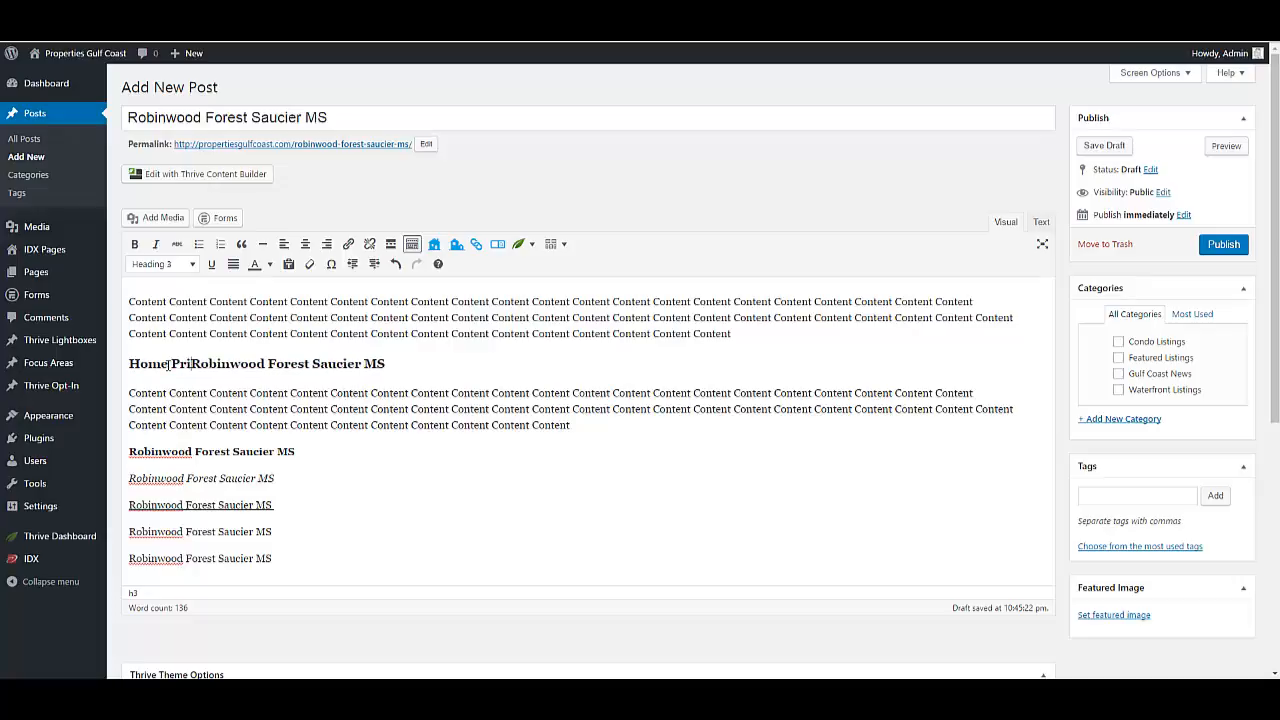
text( in)
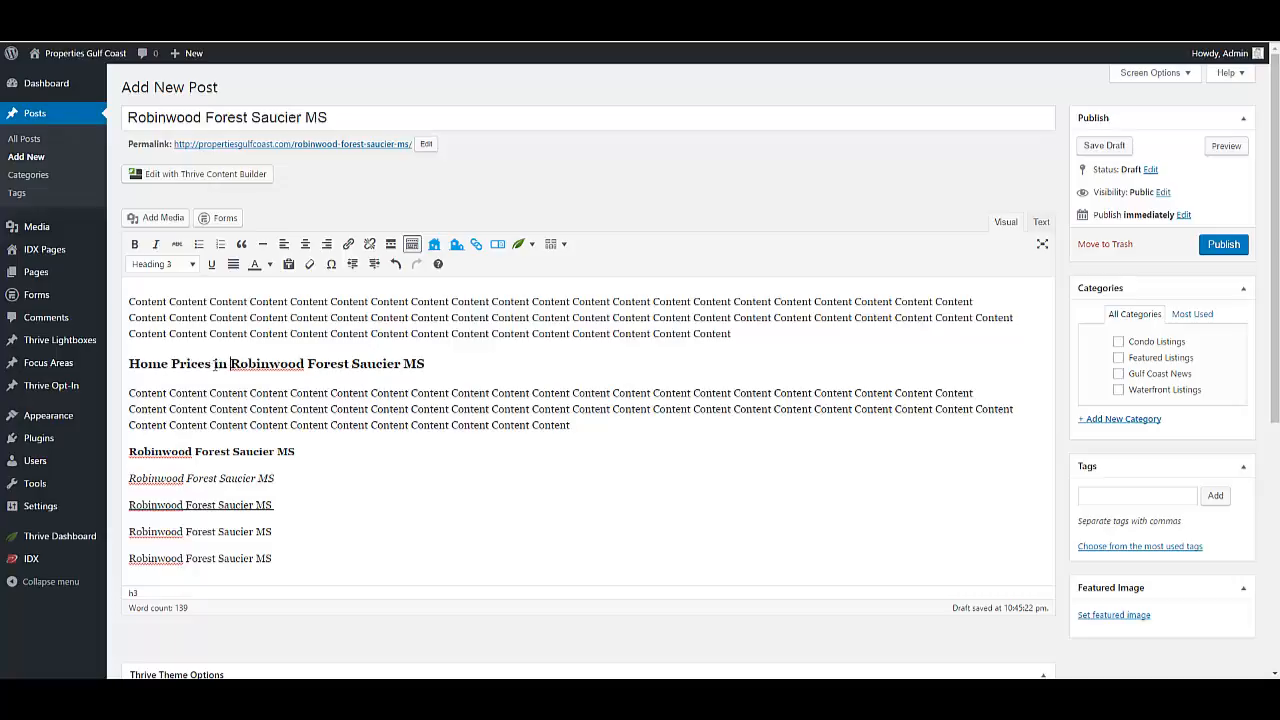
drag(231, 363, 428, 364)
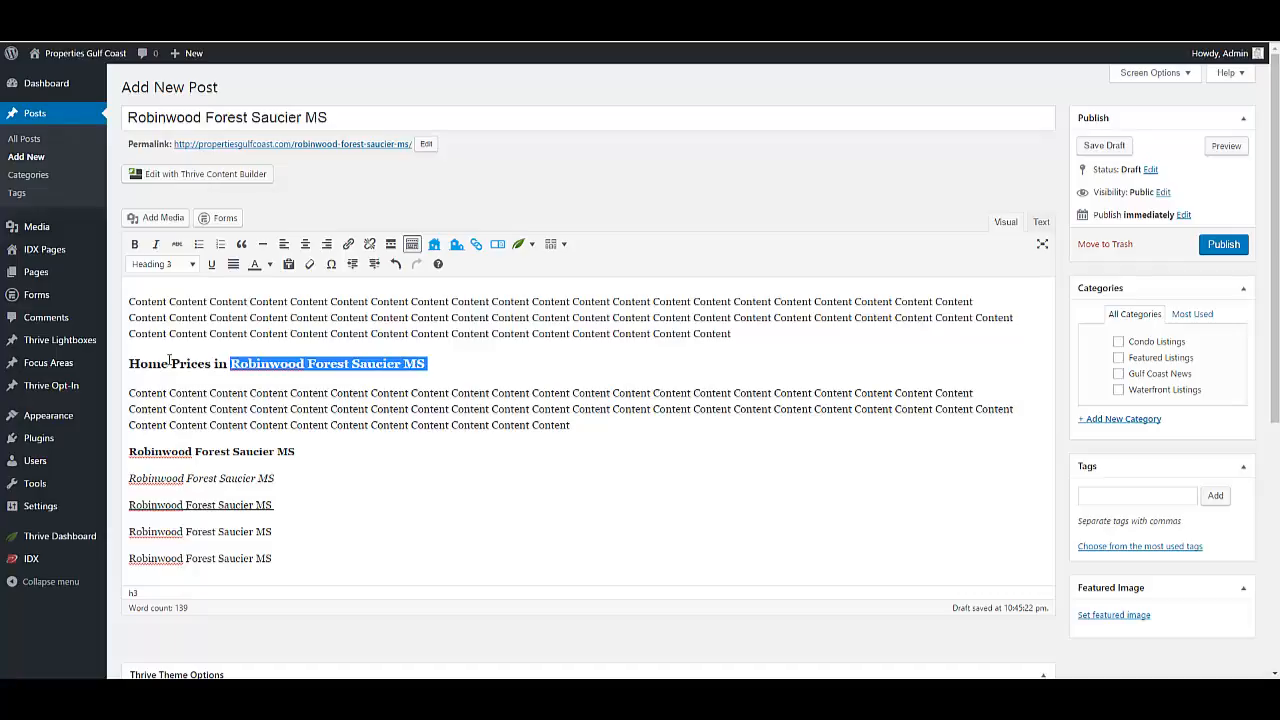
drag(130, 363, 443, 360)
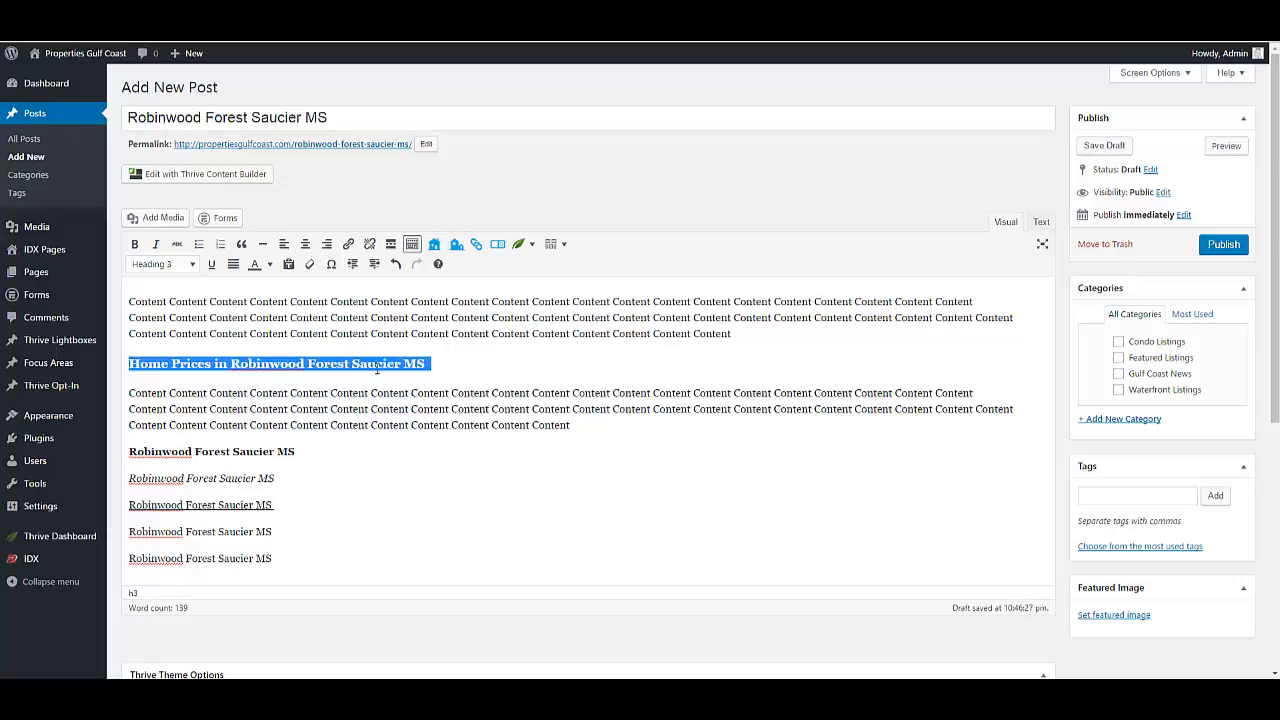
drag(428, 364, 232, 365)
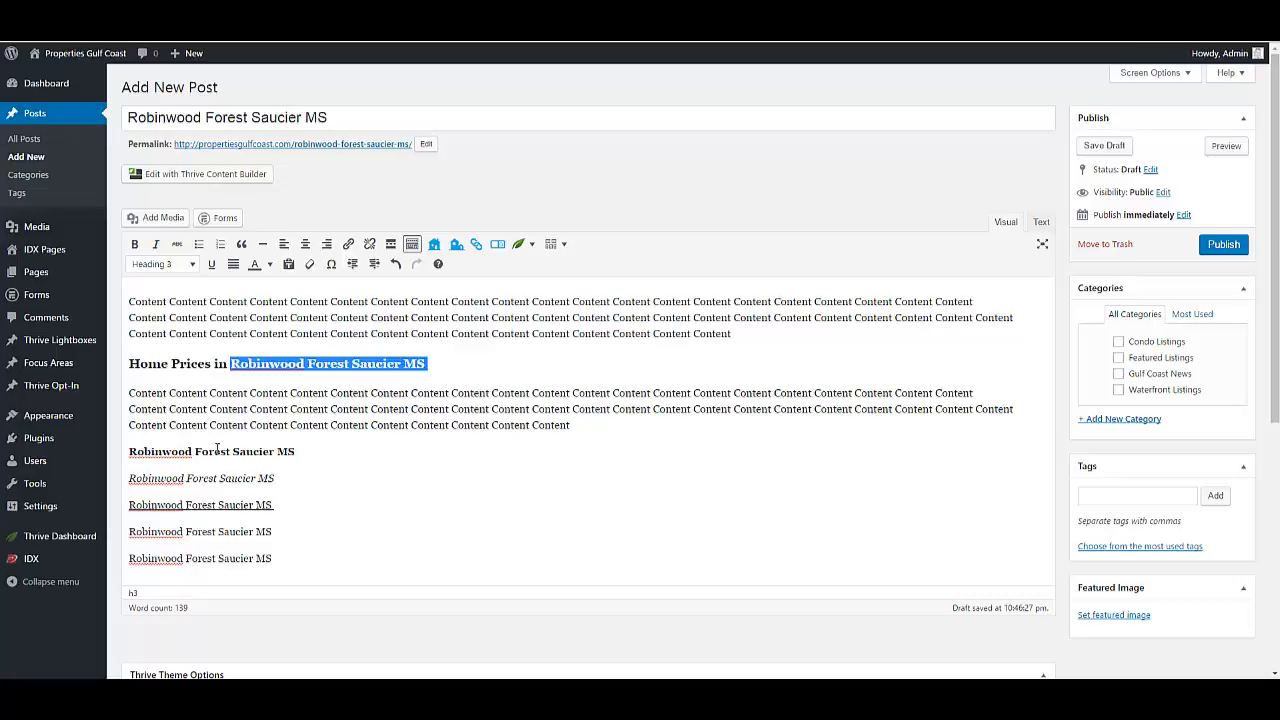
Delete the two unformatted keyword lines at the end and join the bold keyword line to the filler paragraph above it
drag(276, 558, 130, 531)
key(BackSpace)
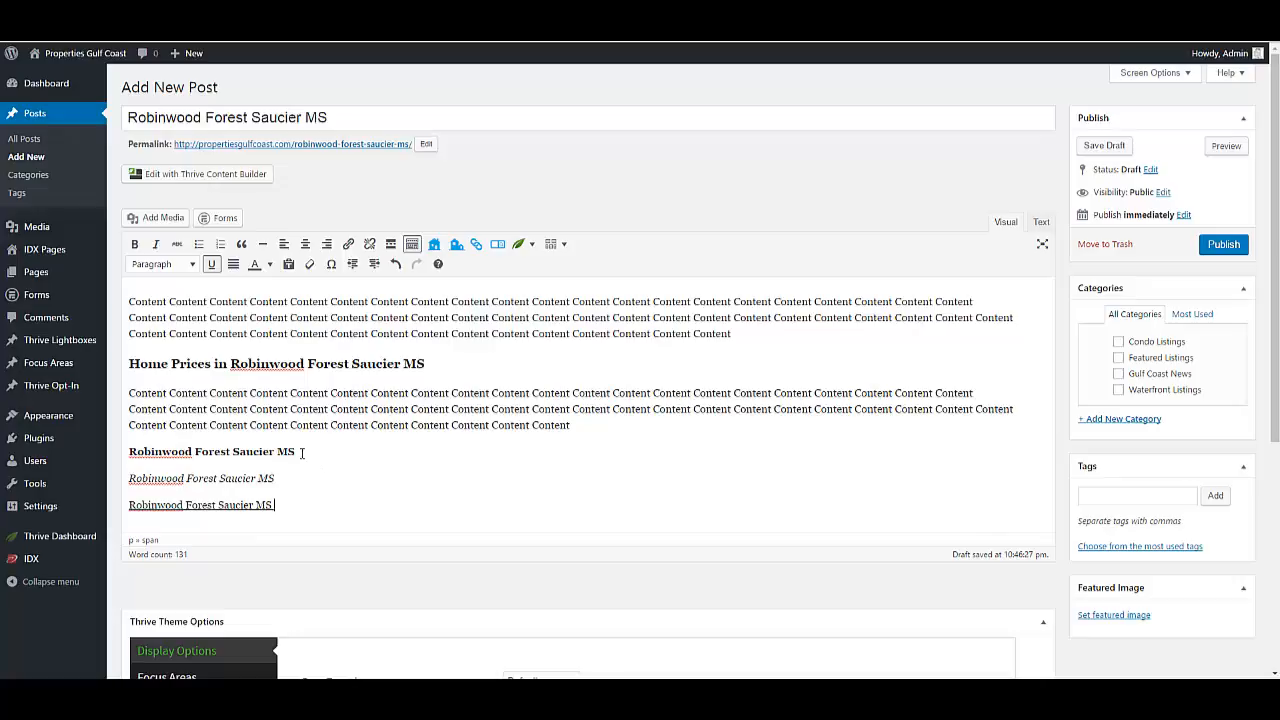
click(582, 423)
key(Delete)
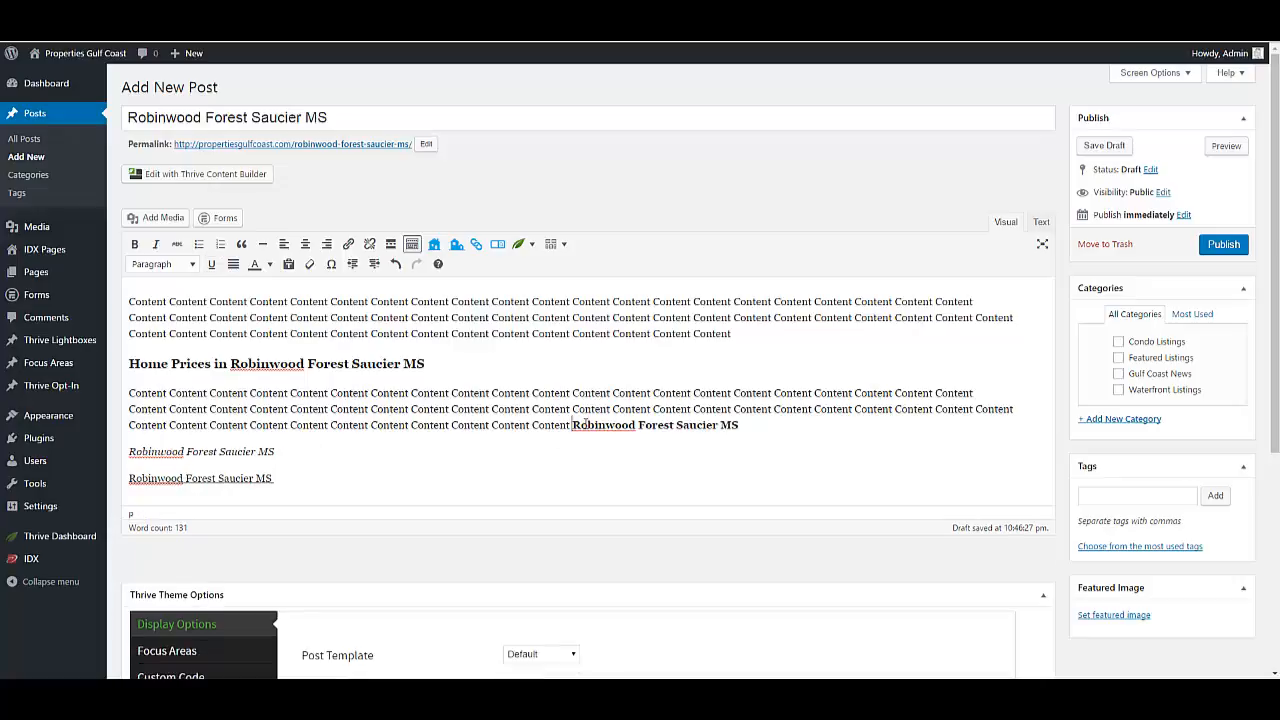
Append repeated "Content" filler directly after the bold keyword in the paragraph
click(762, 424)
key(ctrl+v)
key(ctrl+v)
key(ctrl+v)
key(ctrl+v)
key(ctrl+v)
key(ctrl+v)
key(ctrl+v)
key(ctrl+v)
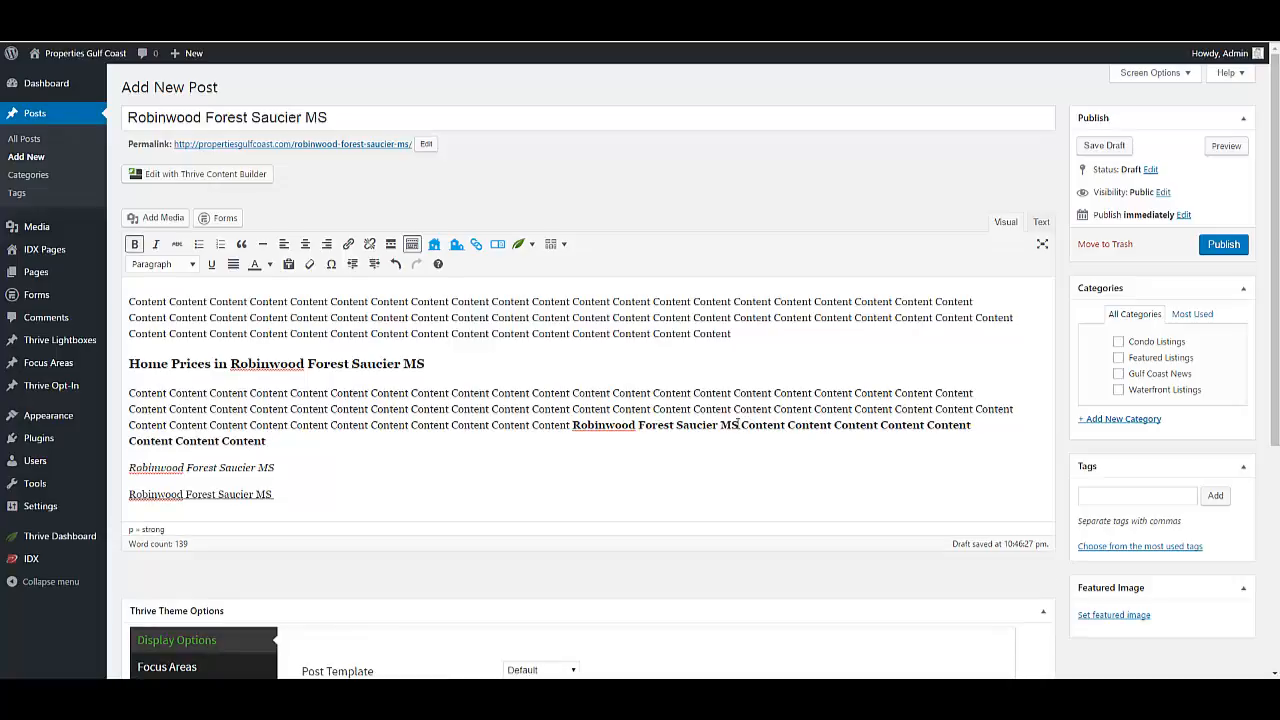
Replace any filler after the bold keyword with "Content Content", unbold the second word and continue with about one line of regular-weight "Content" text
shift+click(742, 430)
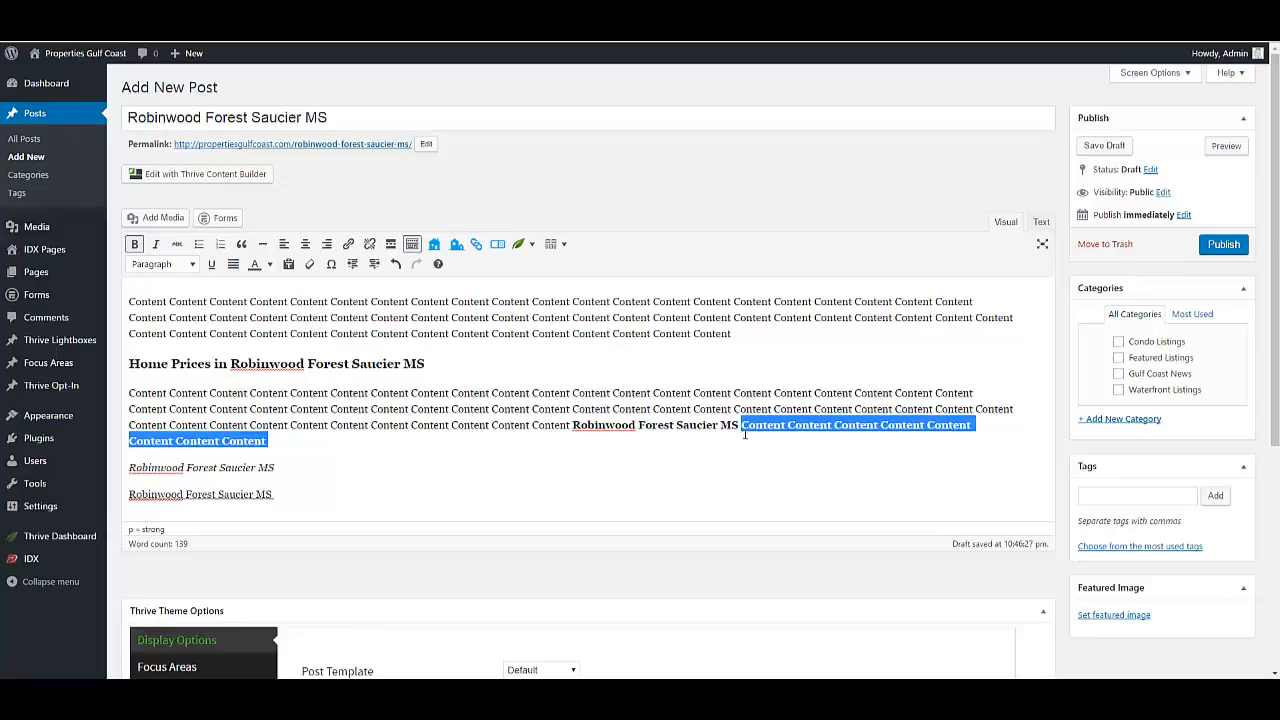
key(ctrl+v)
key(ctrl+v)
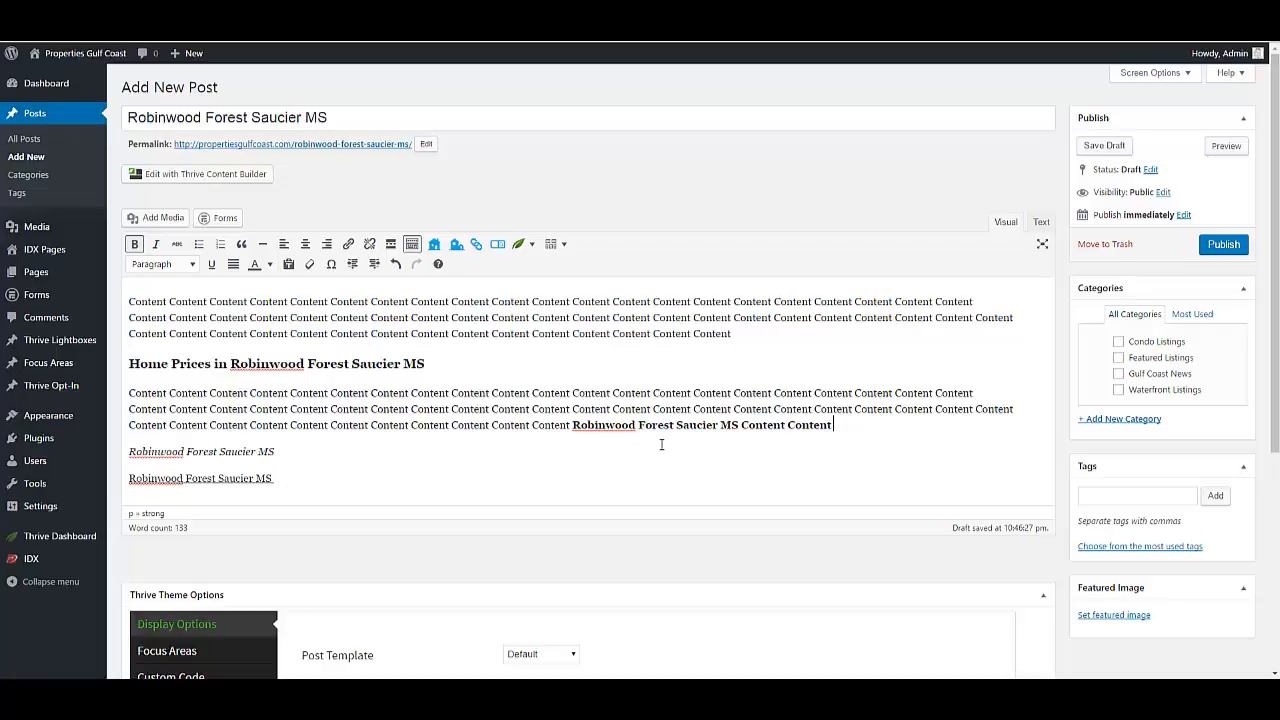
double_click(802, 424)
key(ctrl+b)
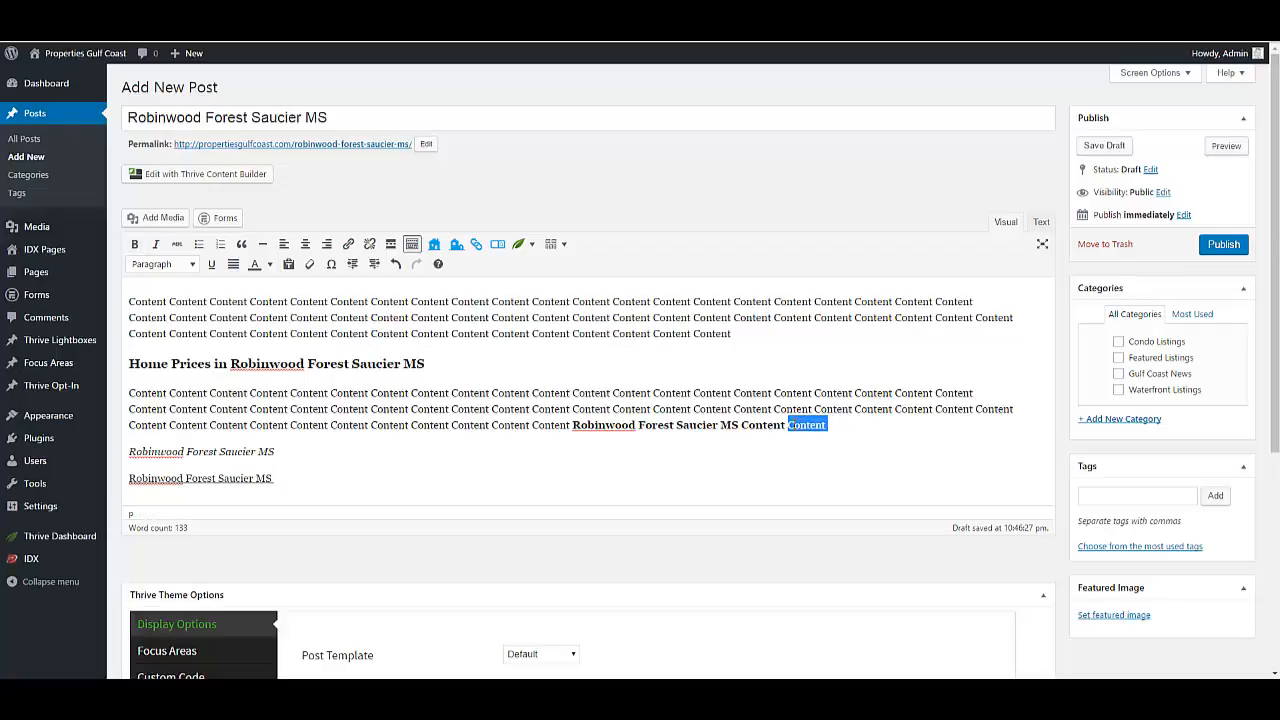
key(Right)
text(Content Content Content Content Content Content Content Content)
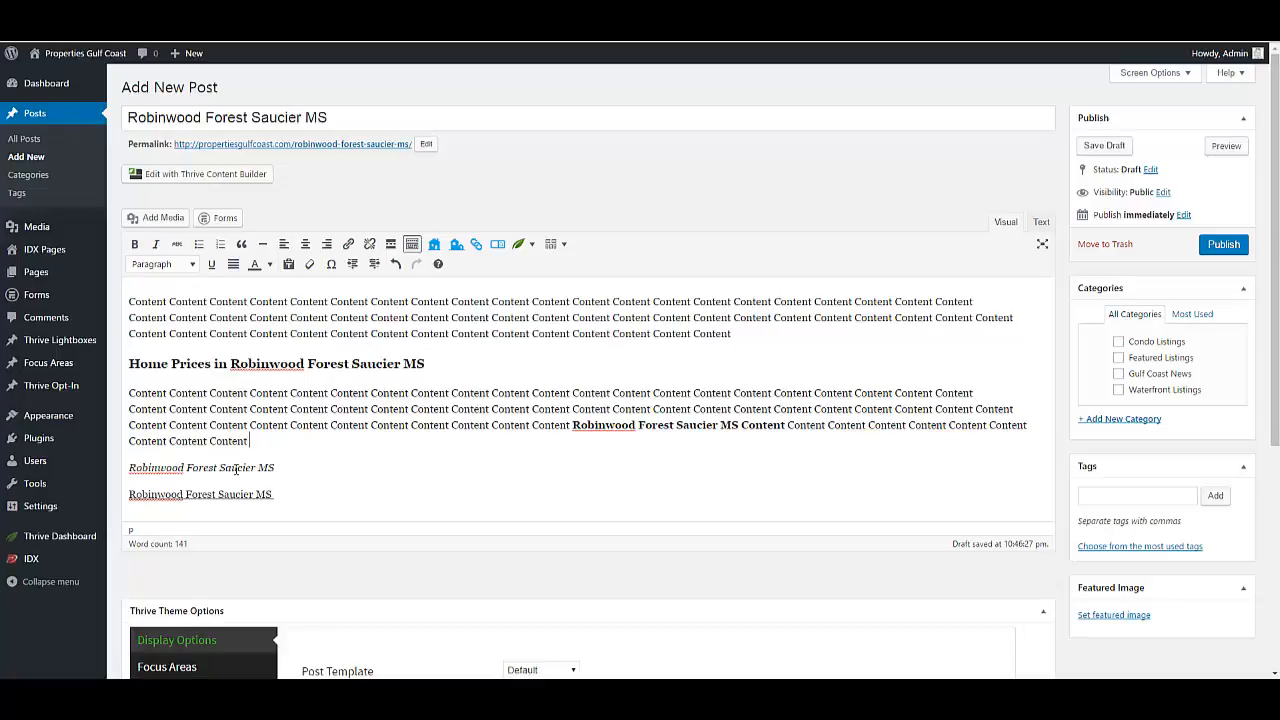
Add the line "Any Named Headline" below the paragraph with the bold keyword and format it as Heading 4
click(195, 458)
click(265, 444)
key(Return)
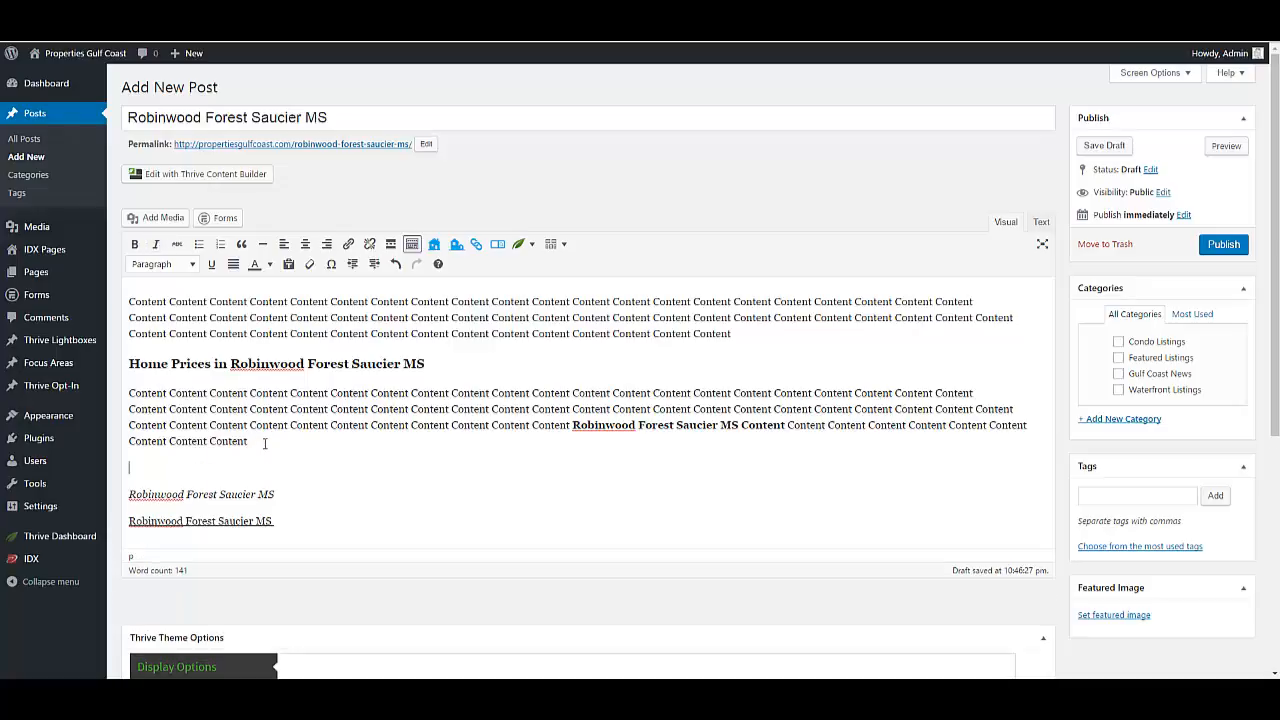
text(Any Named Headline)
triple_click(191, 467)
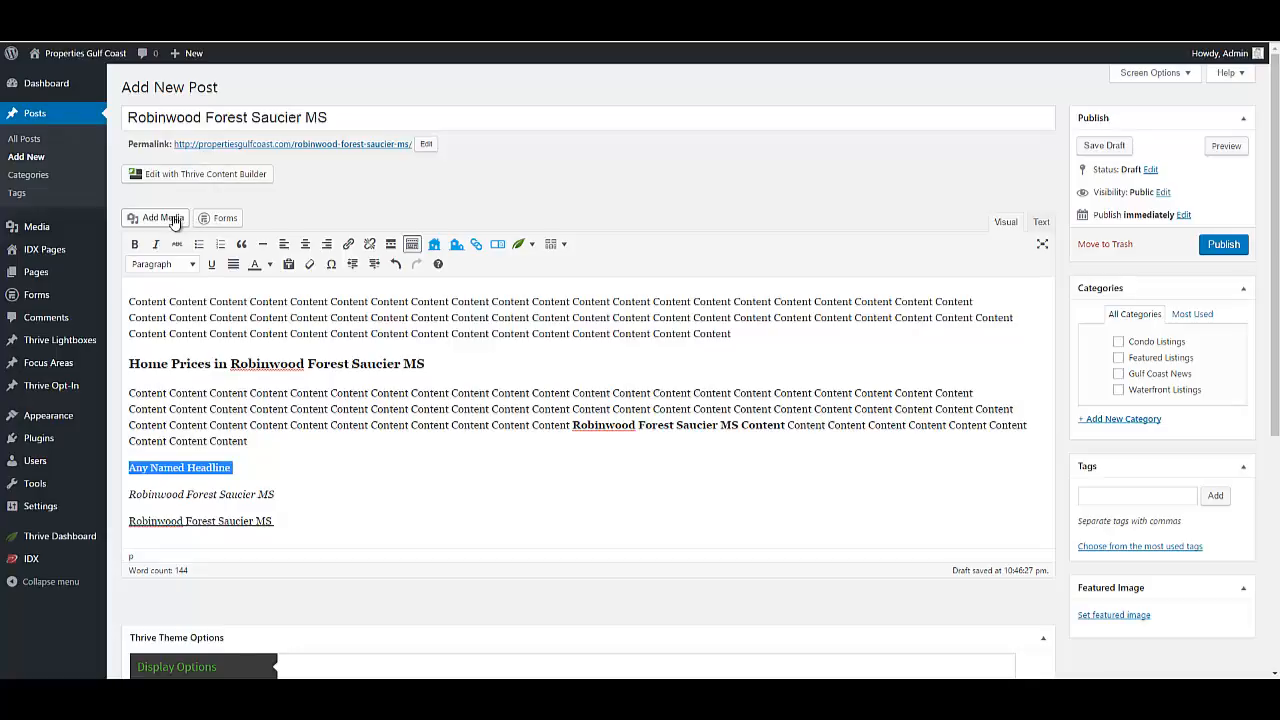
click(178, 264)
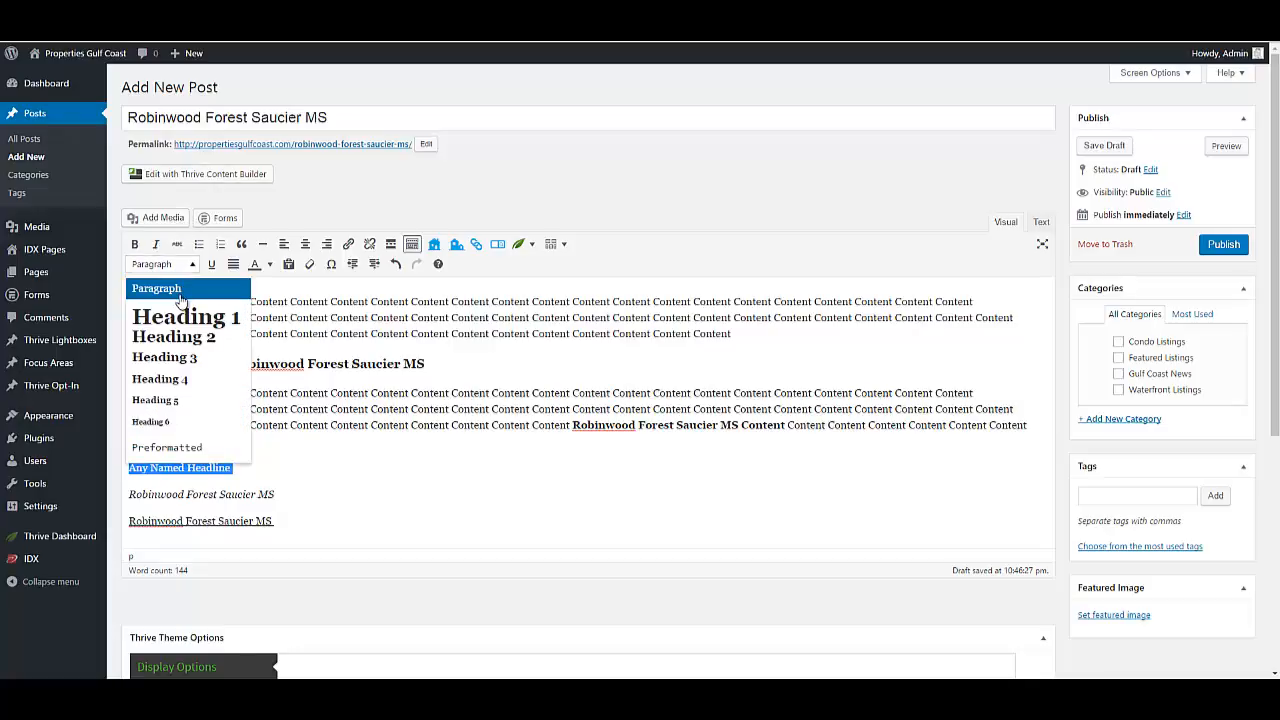
click(160, 379)
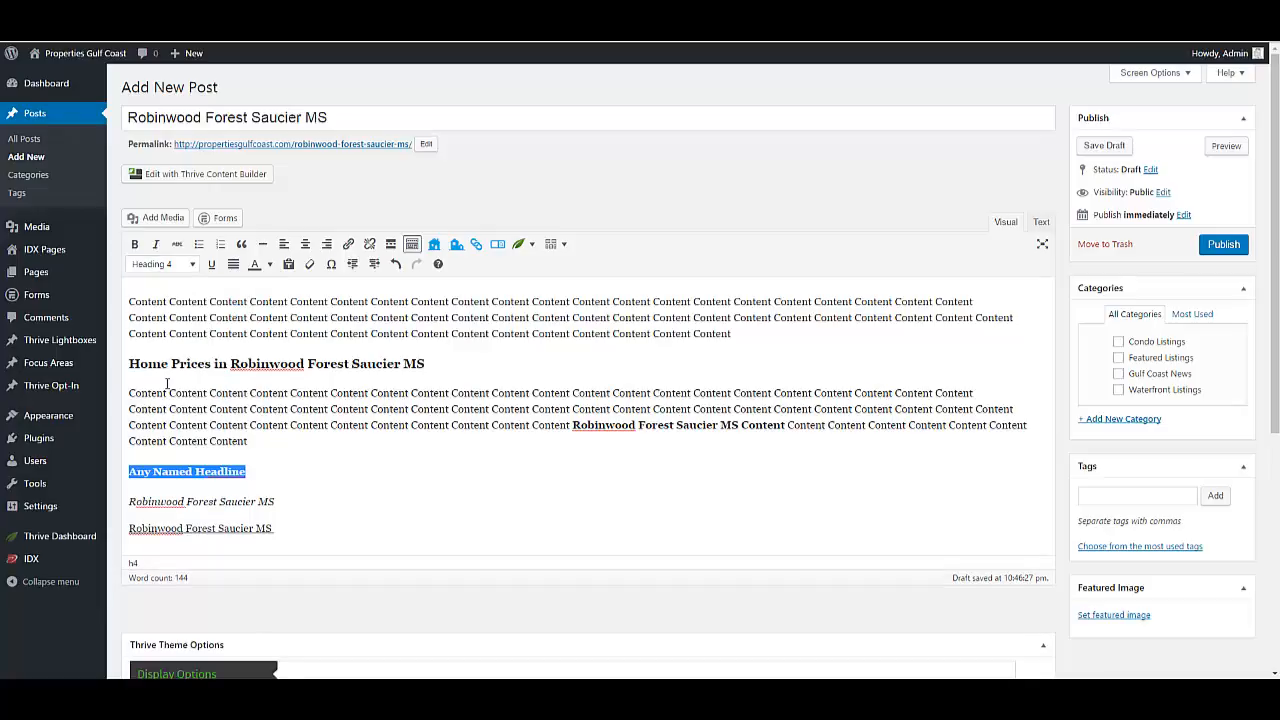
Surround the italic keyword with repeated italic "Content" filler, eight words after it and six before it
click(284, 502)
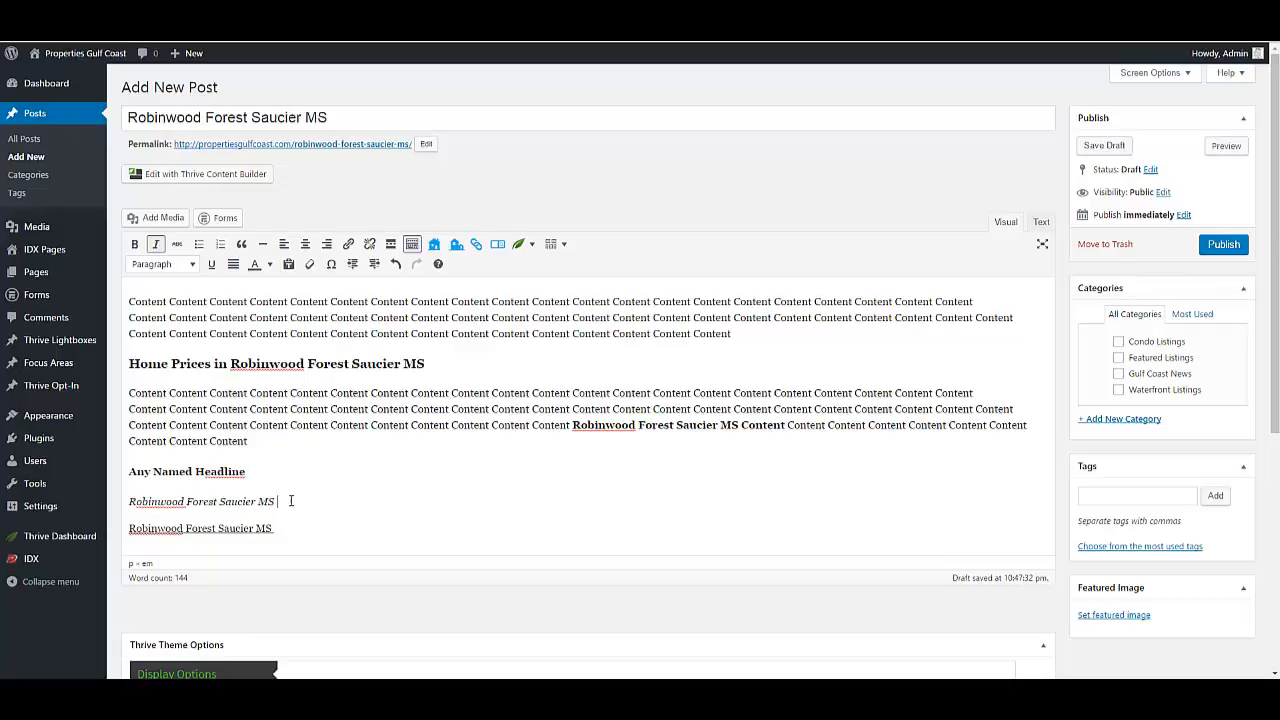
key(ctrl+v)
key(ctrl+v)
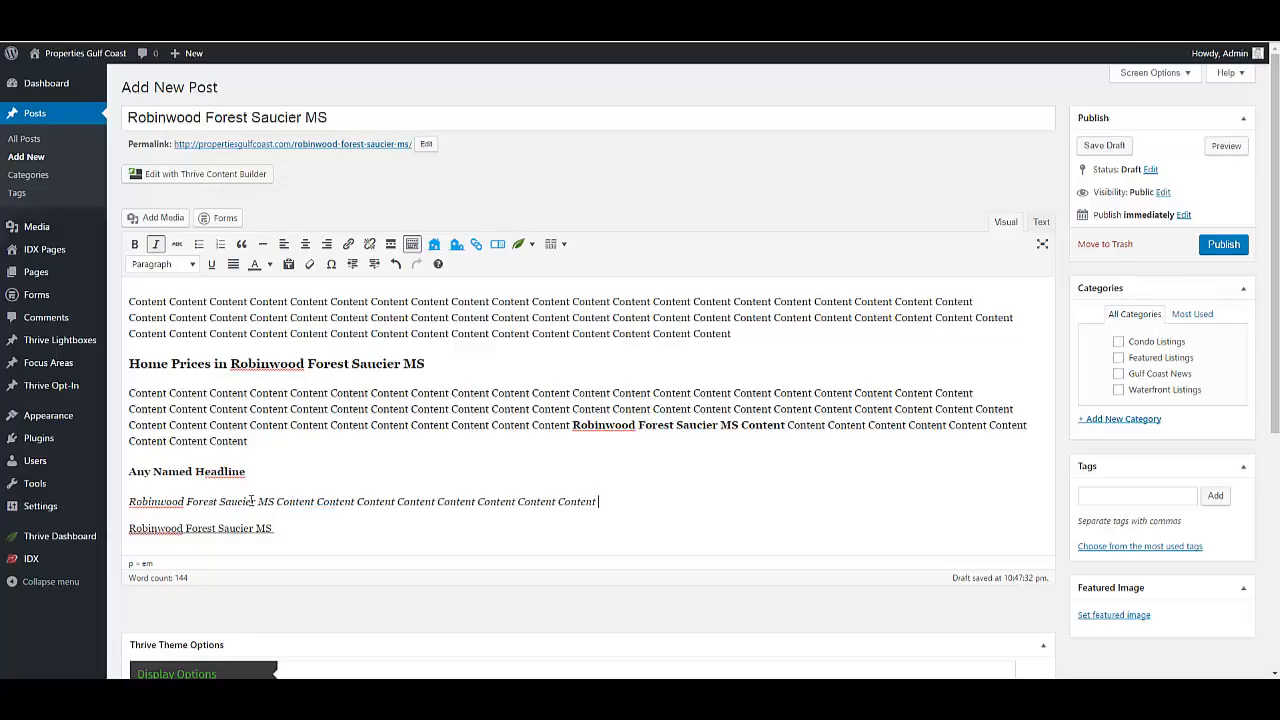
text(Content Content Content)
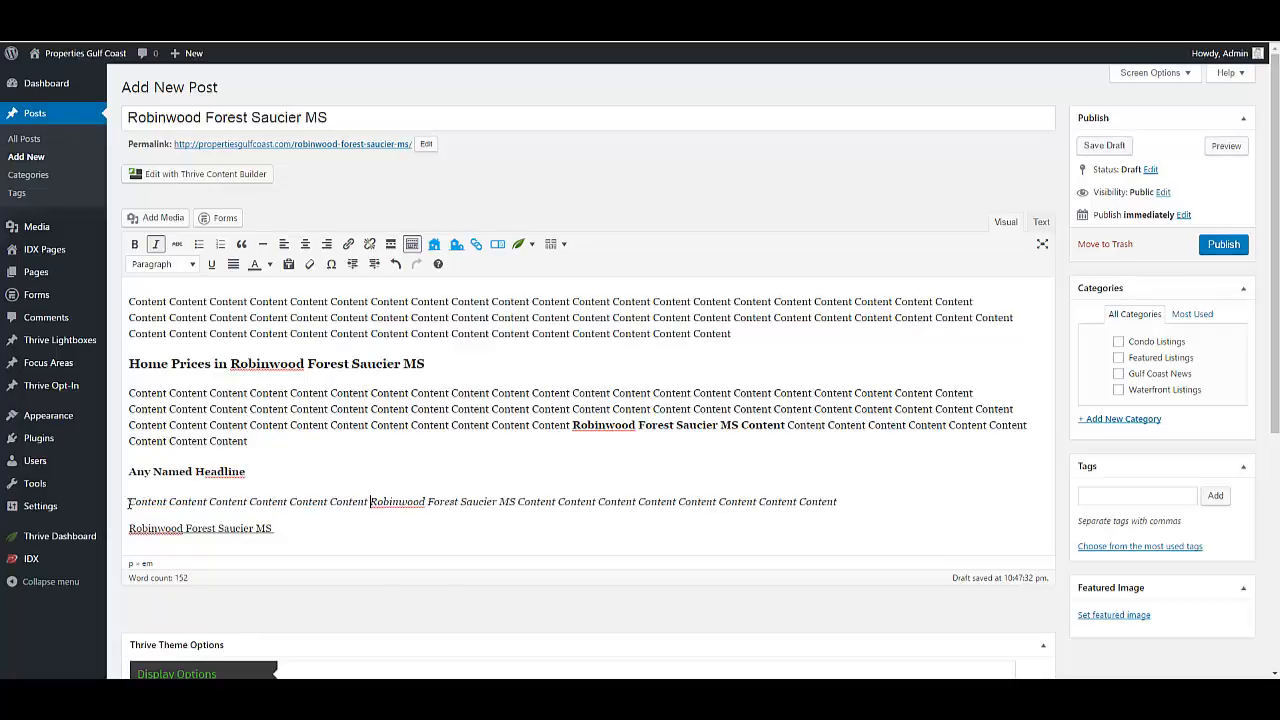
text(Content Content Content)
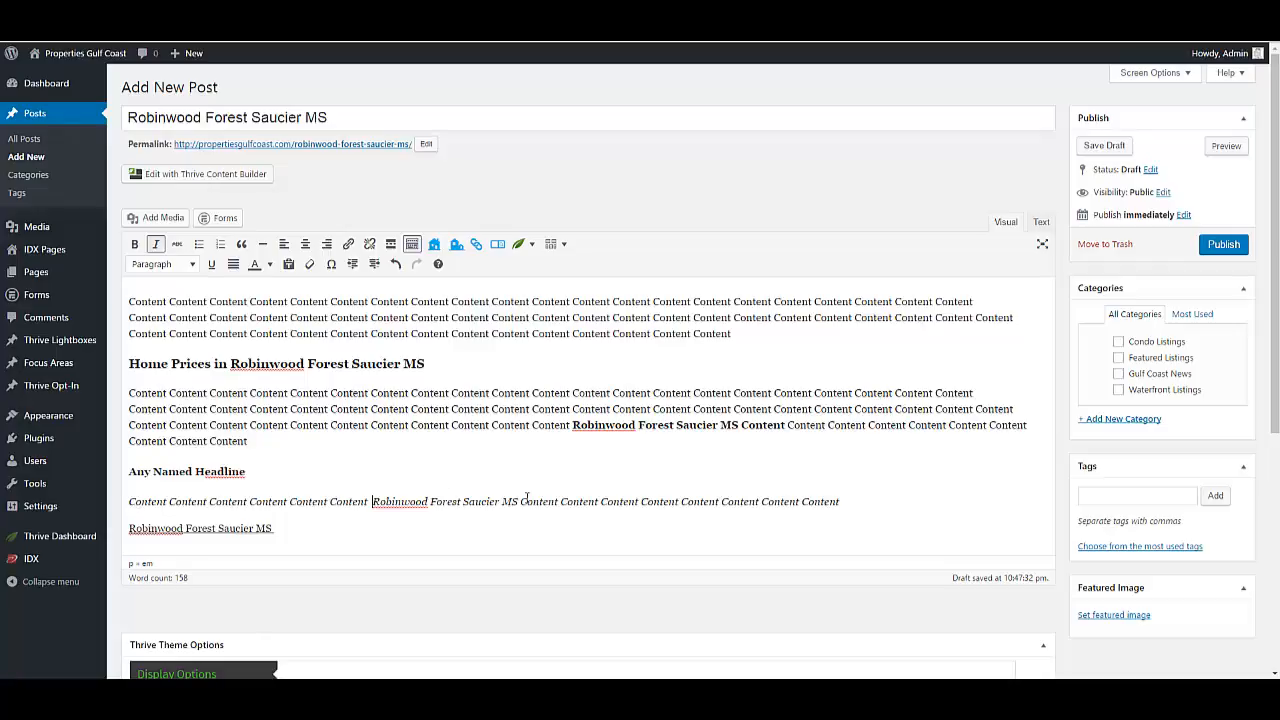
Place ten plain "Content" words before the underlined keyword on its line and six more without underline after it
click(869, 503)
key(Return)
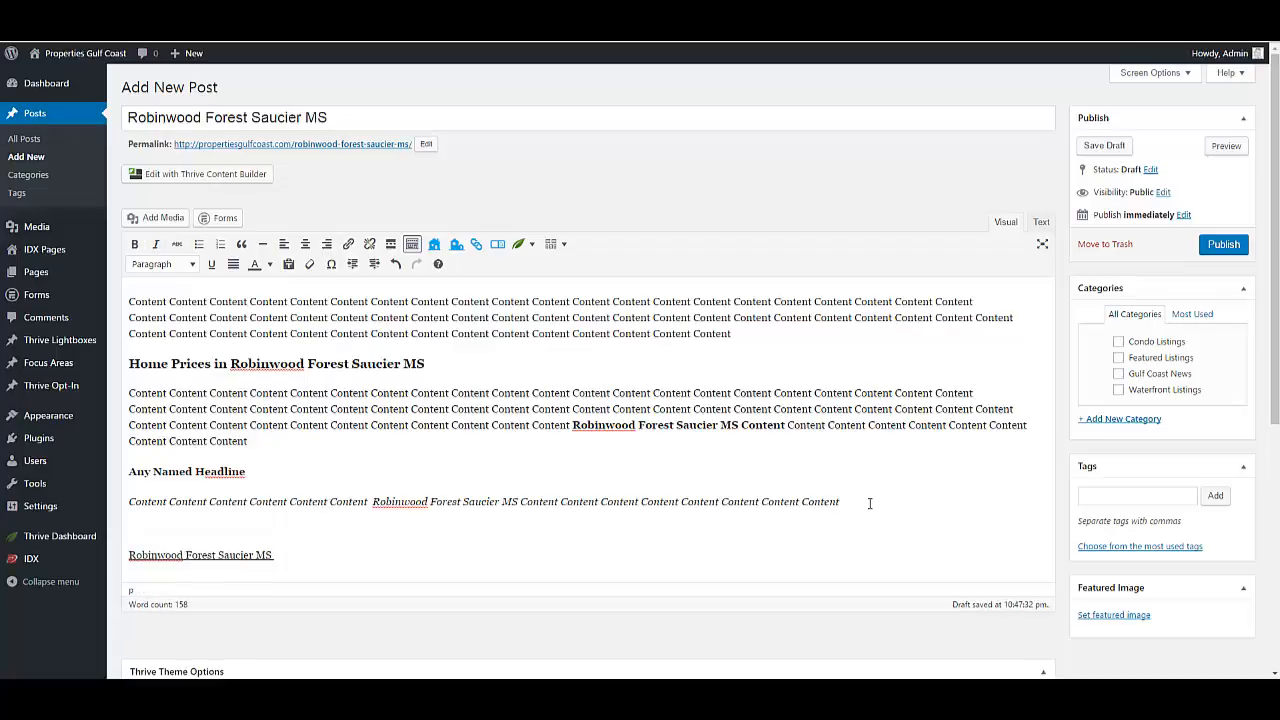
text(Content Content Content Content Content Content Content Content Content Content)
key(Delete)
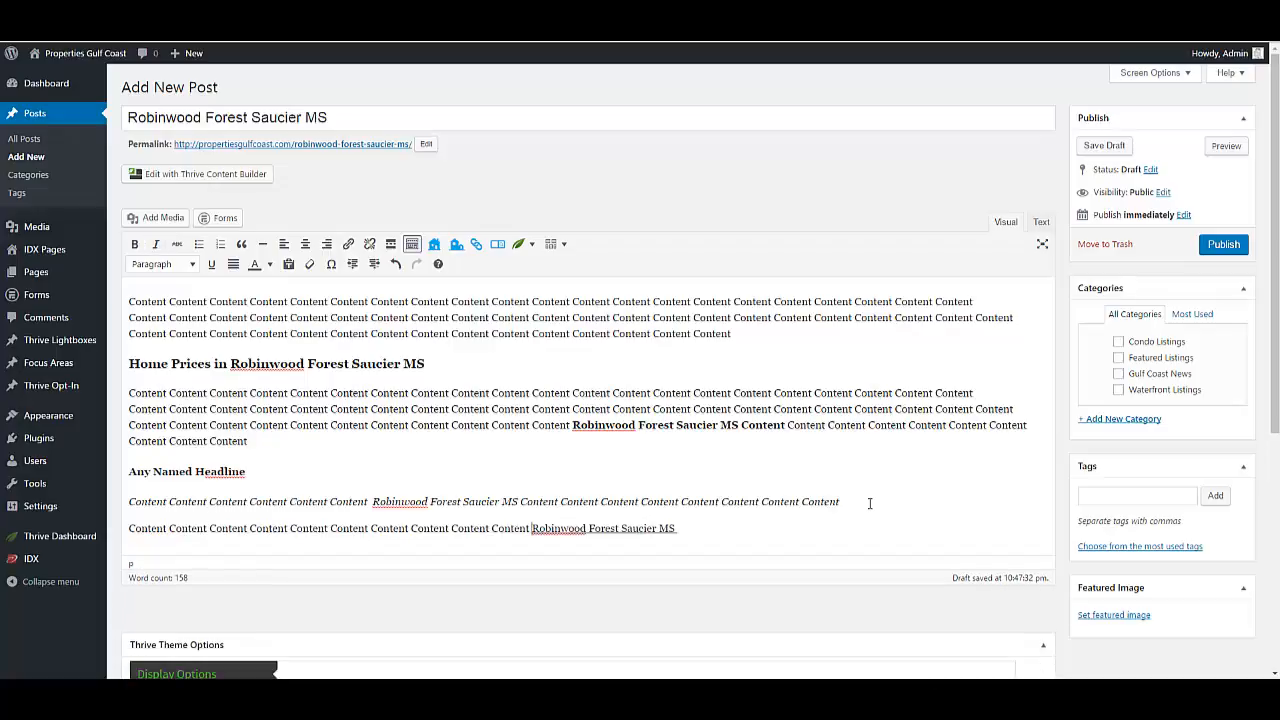
key(End)
key(ctrl+u)
text(Content Content Content Content Content Content)
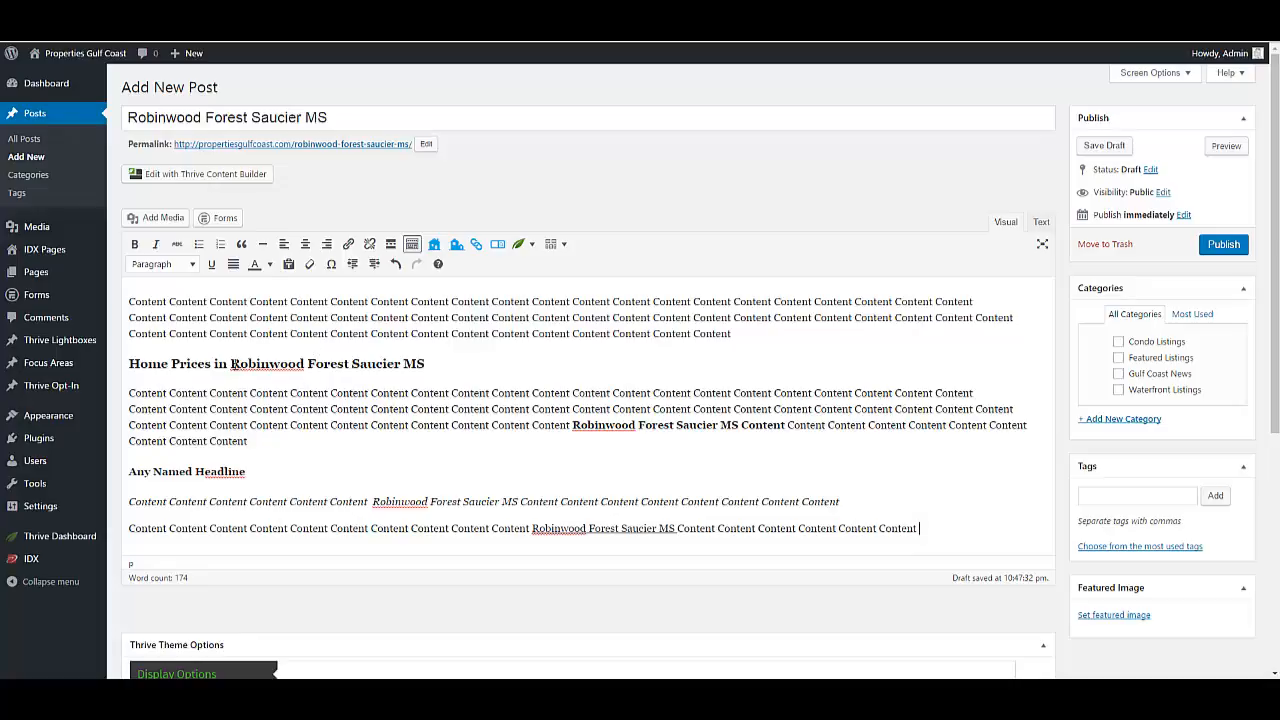
Review where the keyword appears in the title, the Heading 3 line and the bold, italic and underlined body text
drag(231, 364, 425, 364)
click(305, 118)
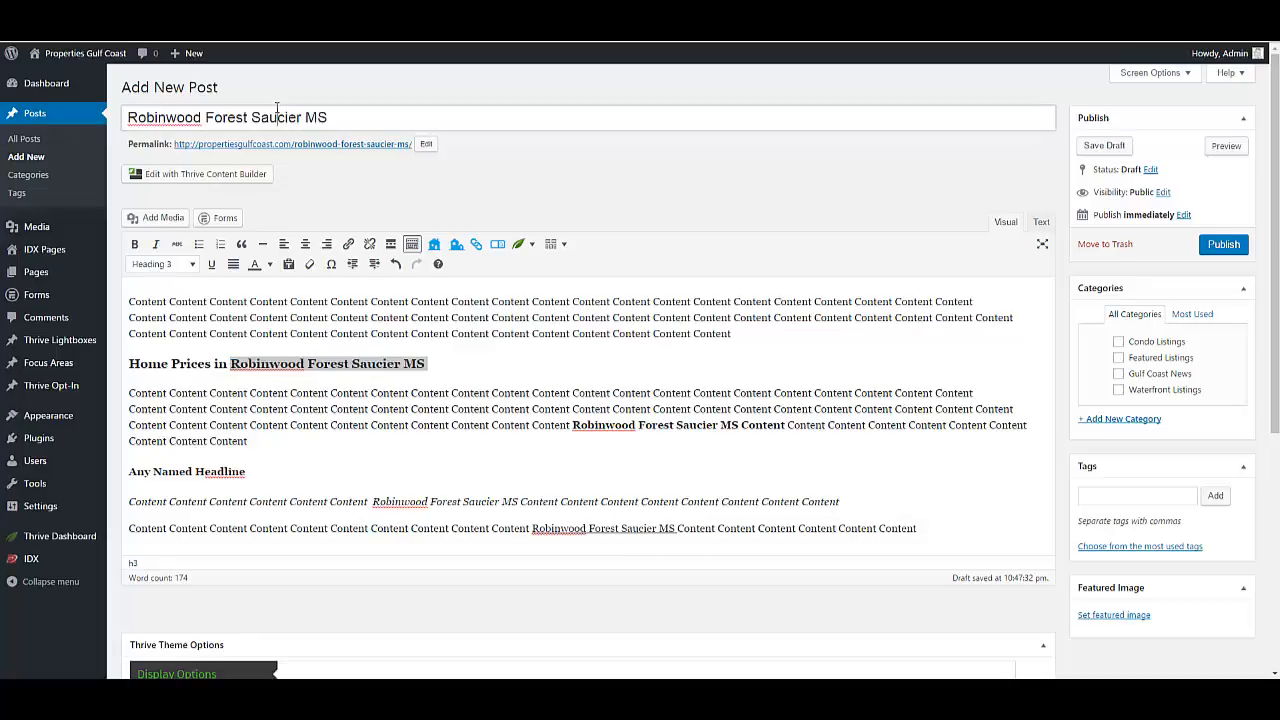
key(ctrl+a)
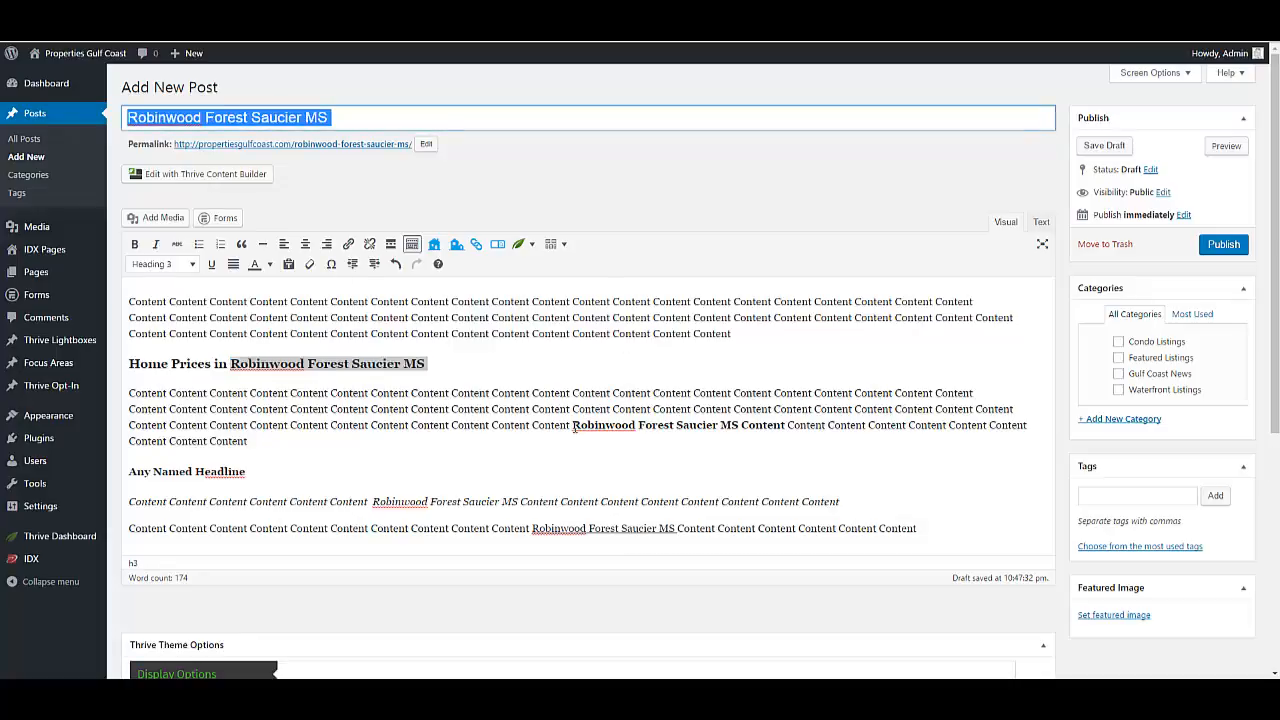
drag(573, 425, 785, 428)
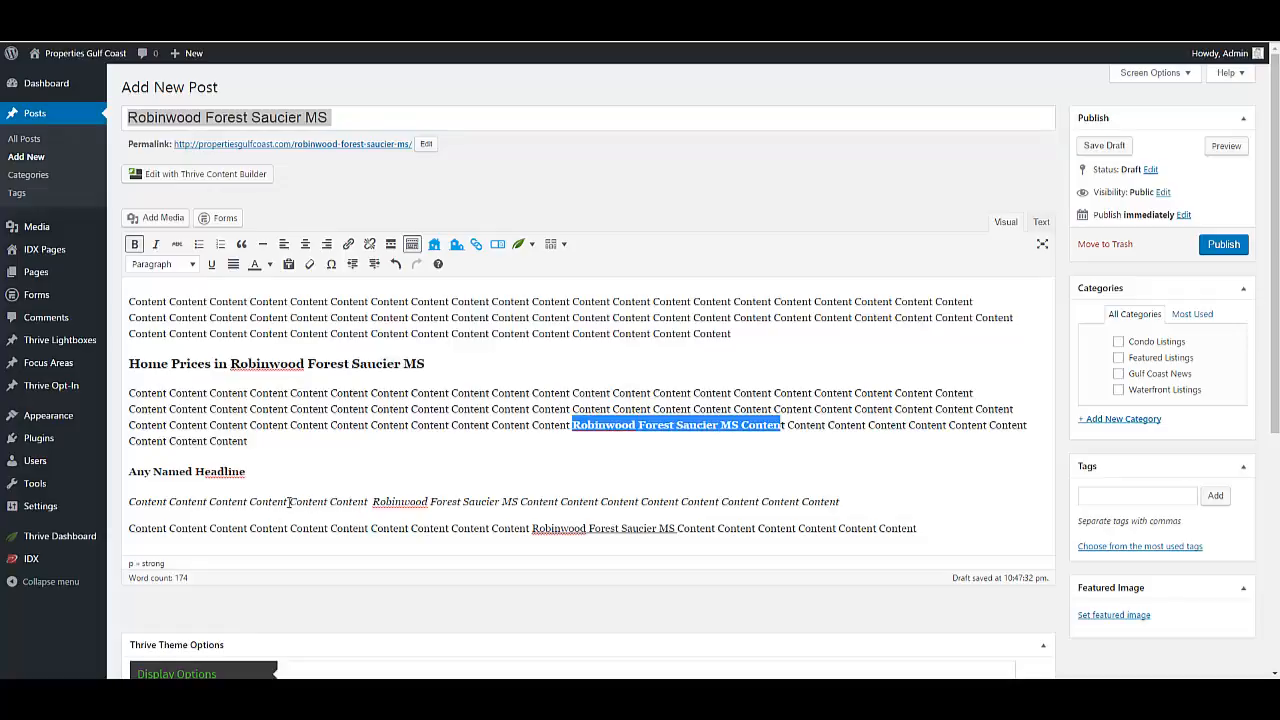
drag(372, 501, 676, 528)
click(677, 528)
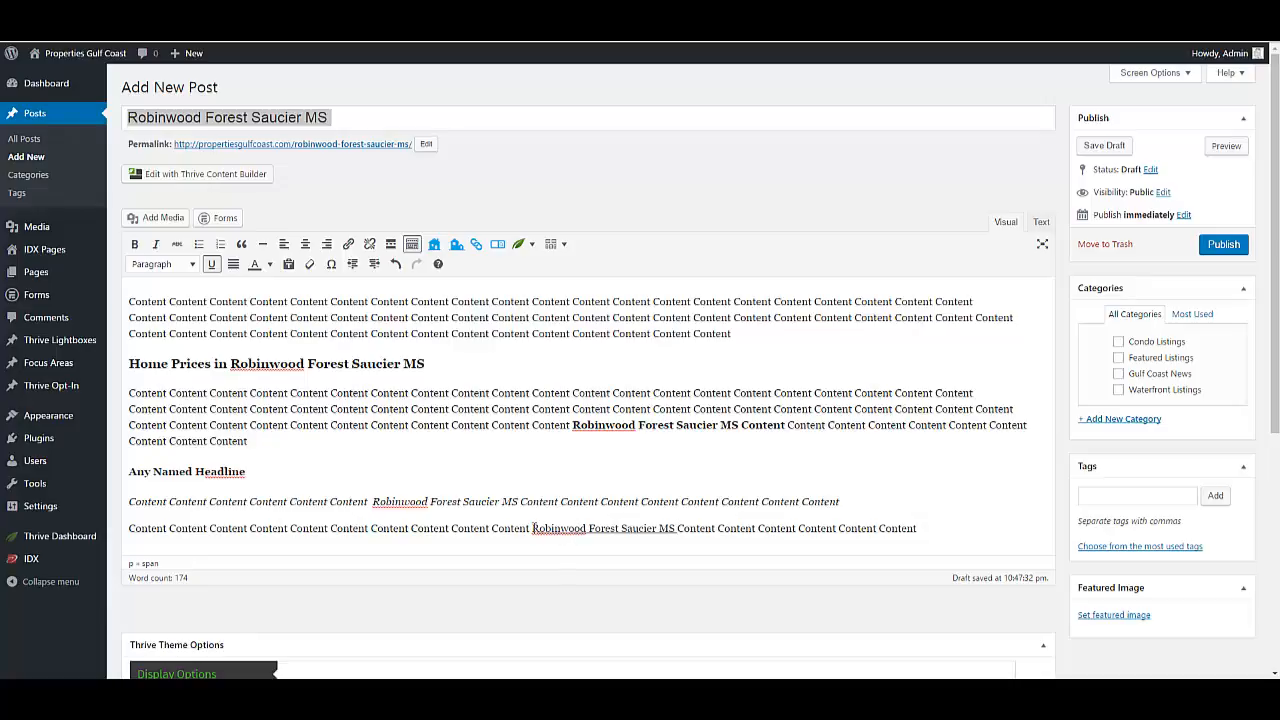
drag(531, 528, 680, 530)
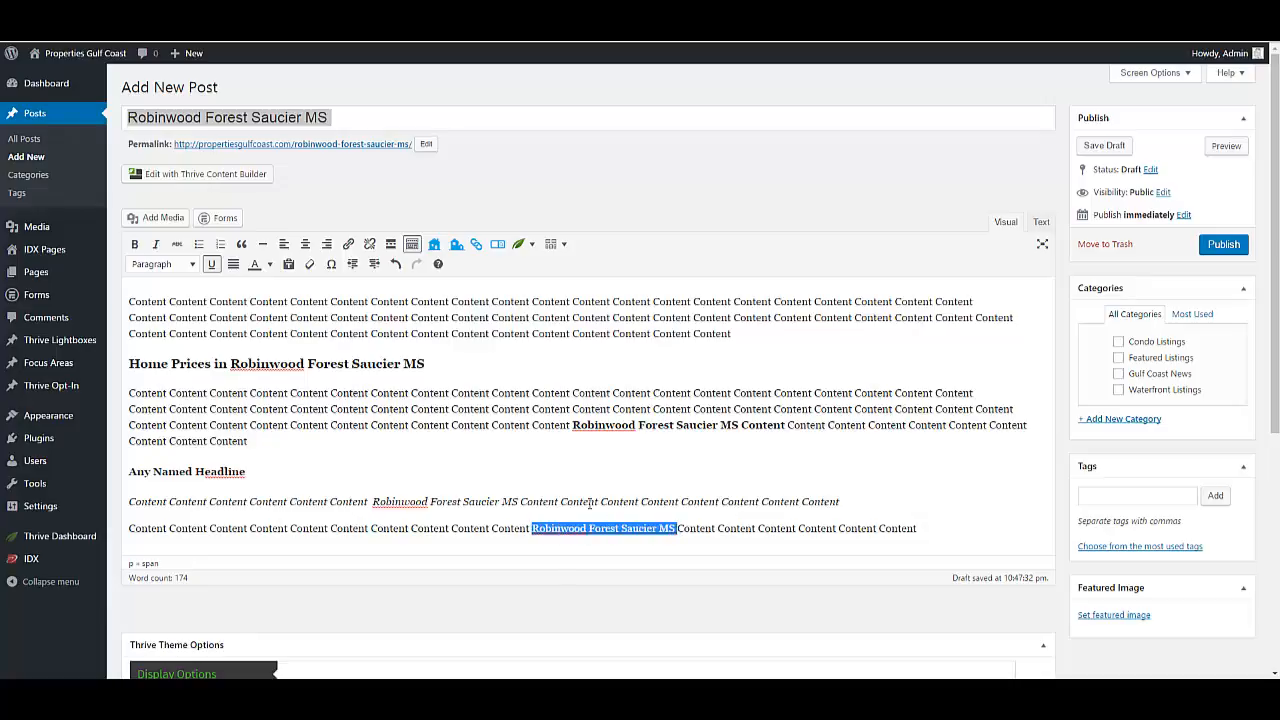
drag(429, 364, 230, 364)
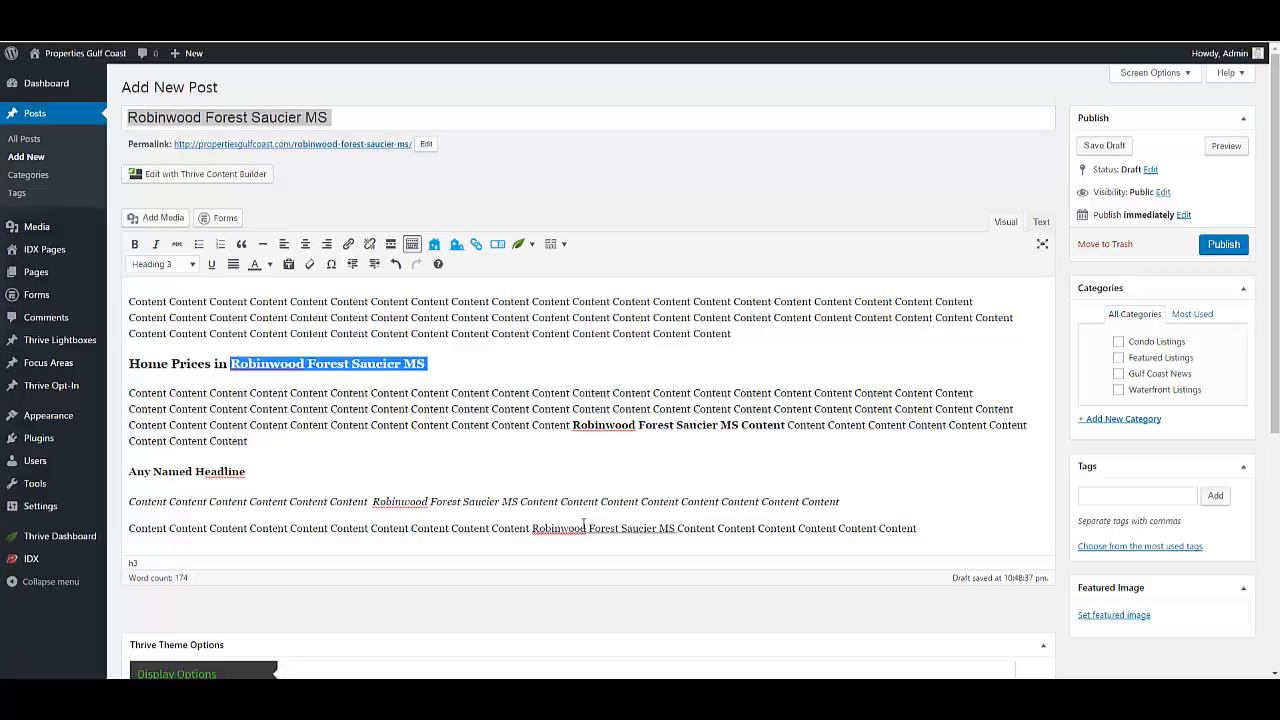
Add the closing line "Call To Action - Contact me for more information" below the last paragraph, leaving one blank line between
click(938, 527)
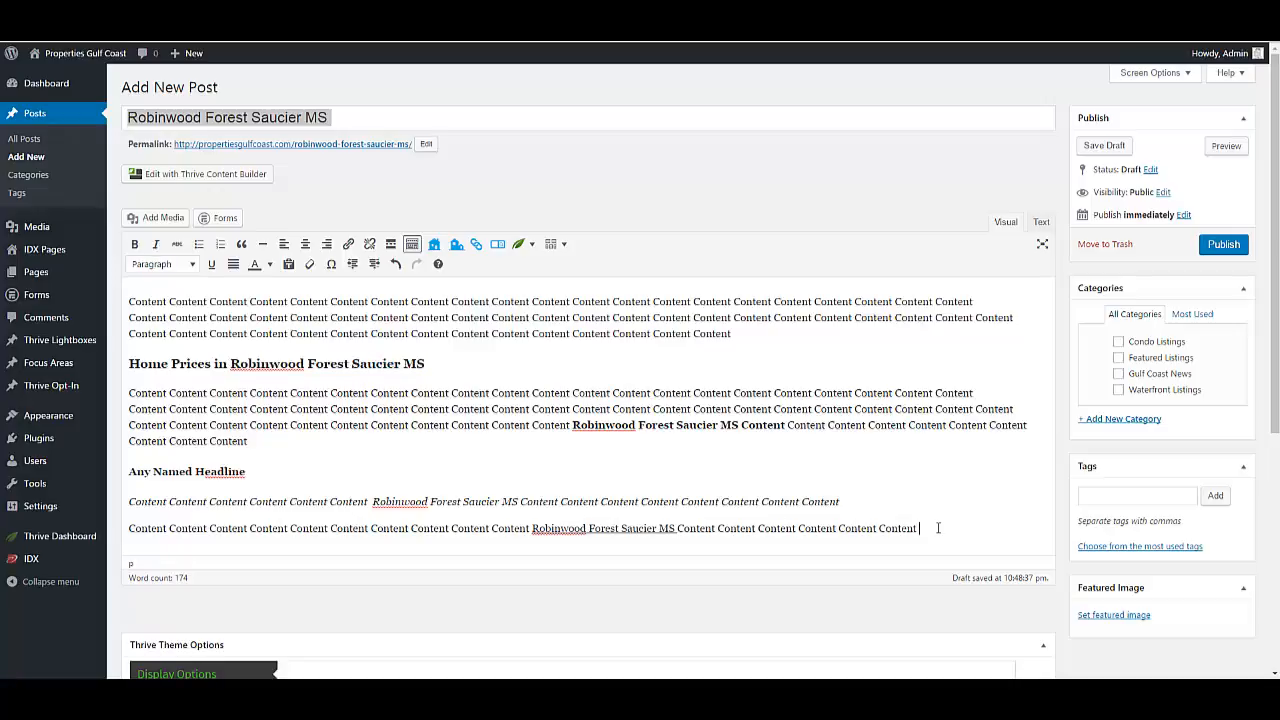
key(Return)
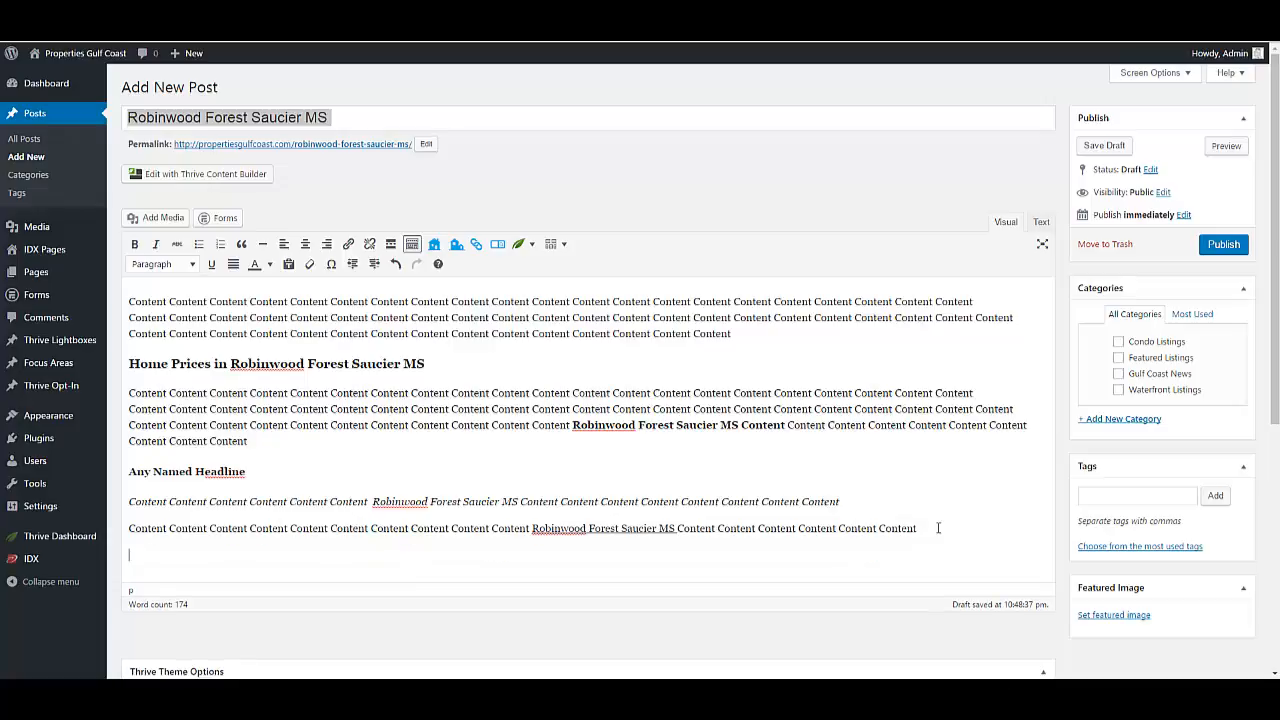
key(Return)
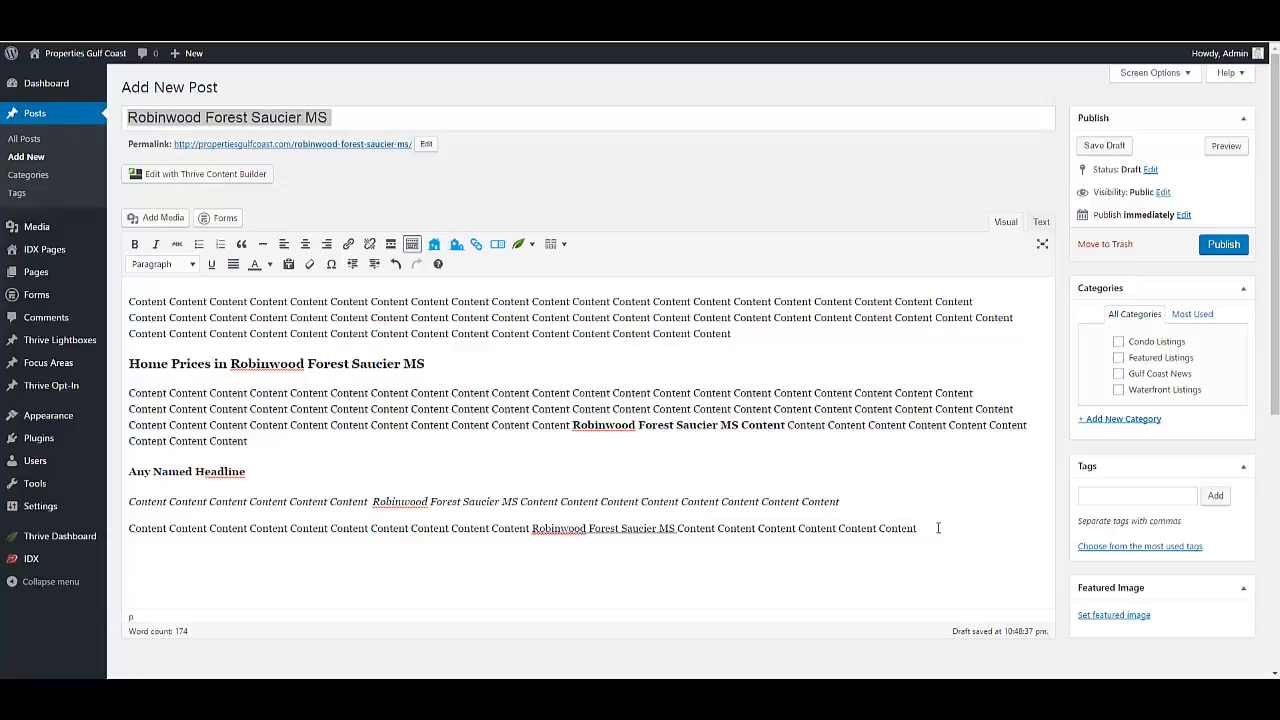
text(Call To Action)
text(- Contact me for more in)
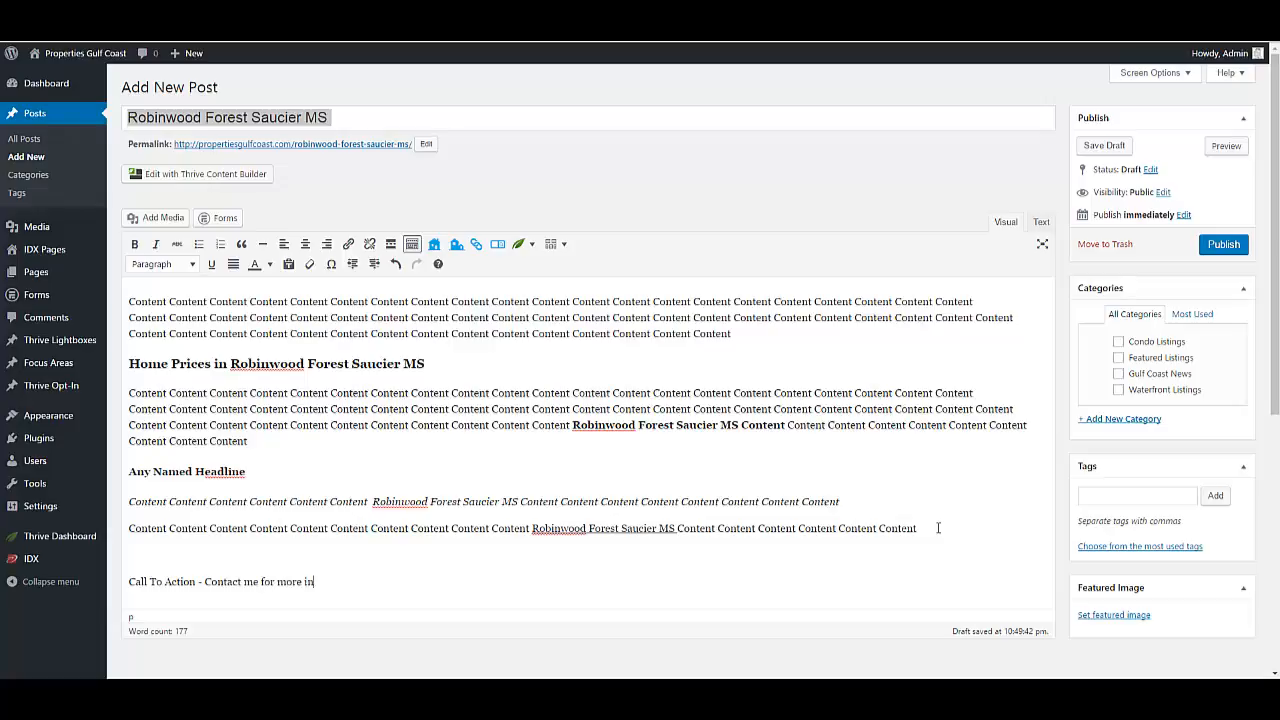
text(formation)
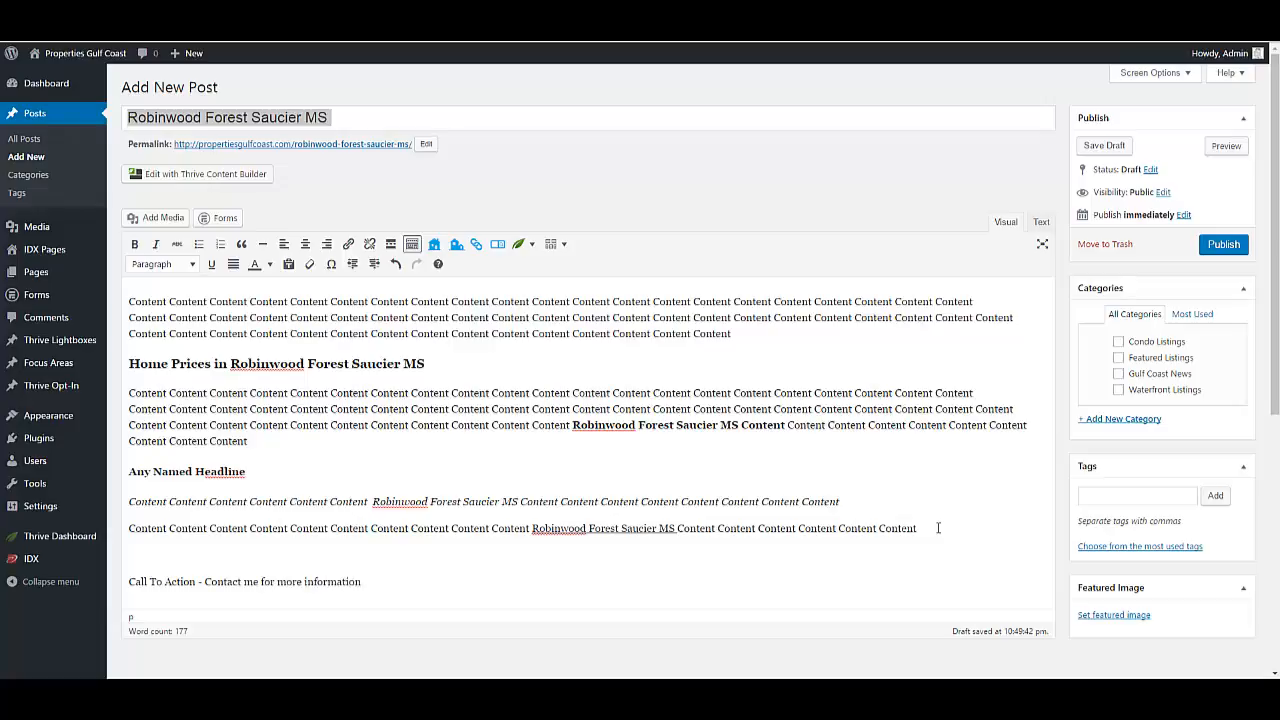